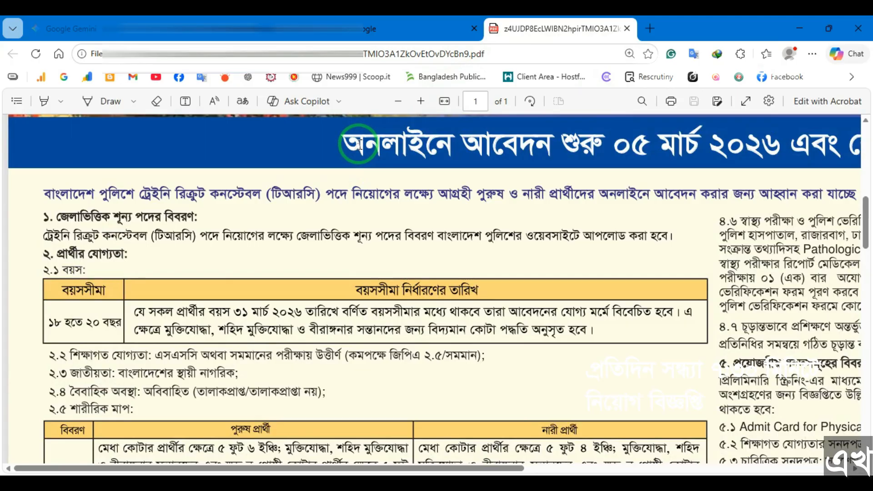
Step: Switch to the Google tab and search for 'age calculator'
scroll(360, 145, down, 2)
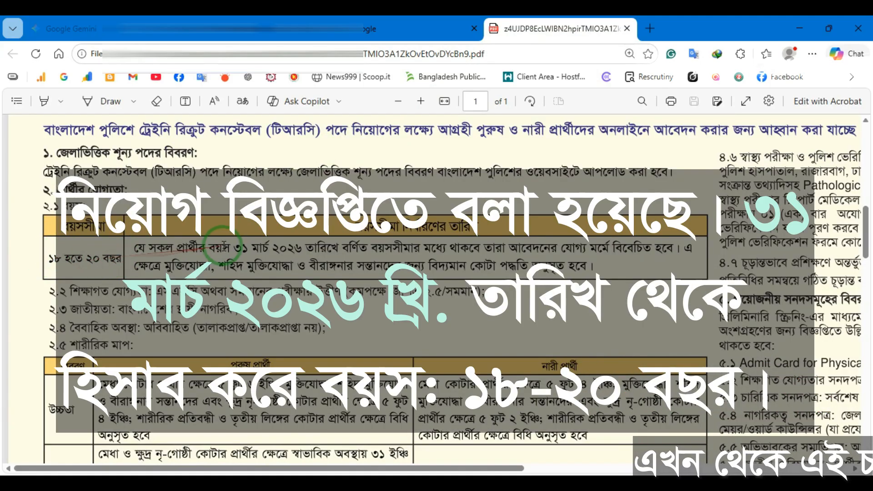
click(368, 28)
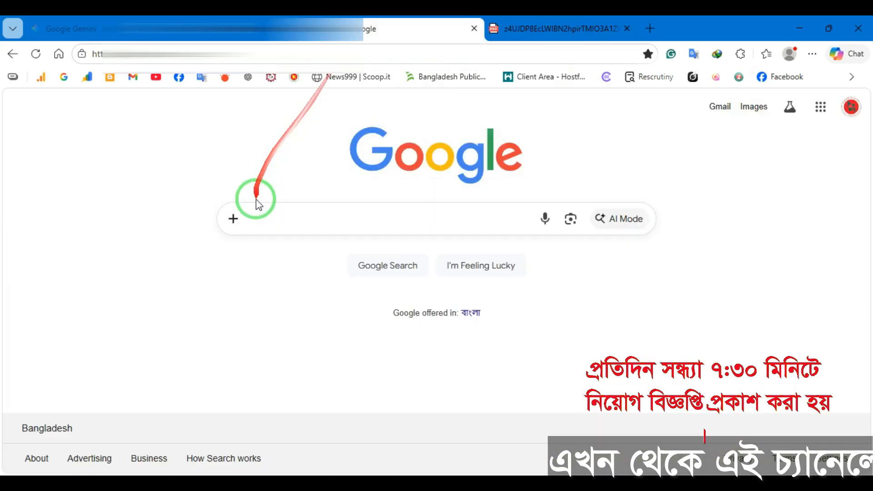
click(320, 213)
text(a)
text(ge)
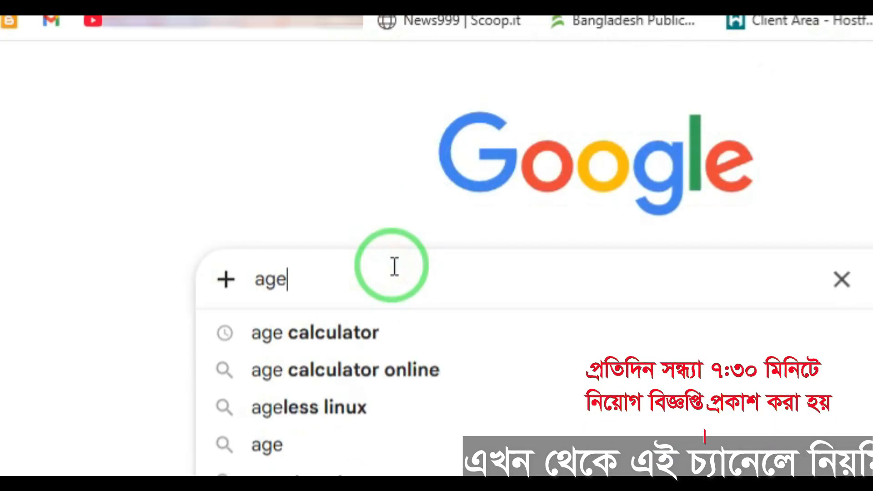
text( calcula)
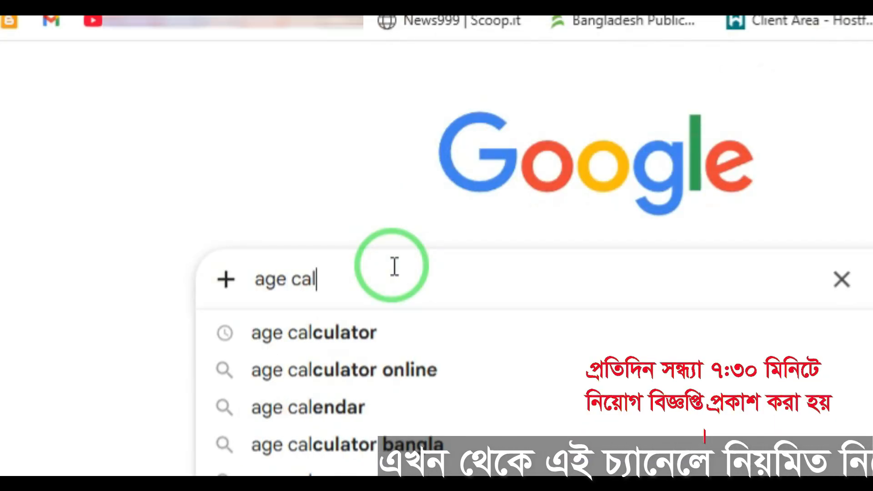
text(tor)
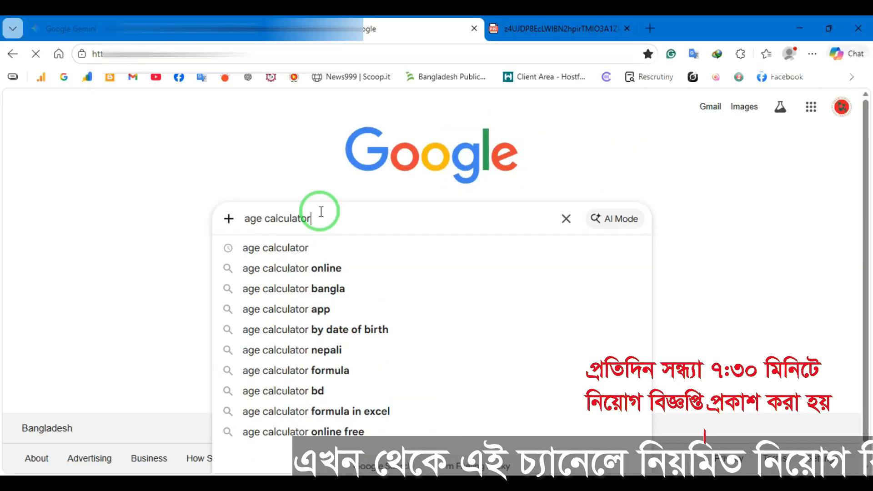
key(Return)
Step: Open Calculator.net's Age Calculator and set the comparison date to 31 March 2026
click(132, 233)
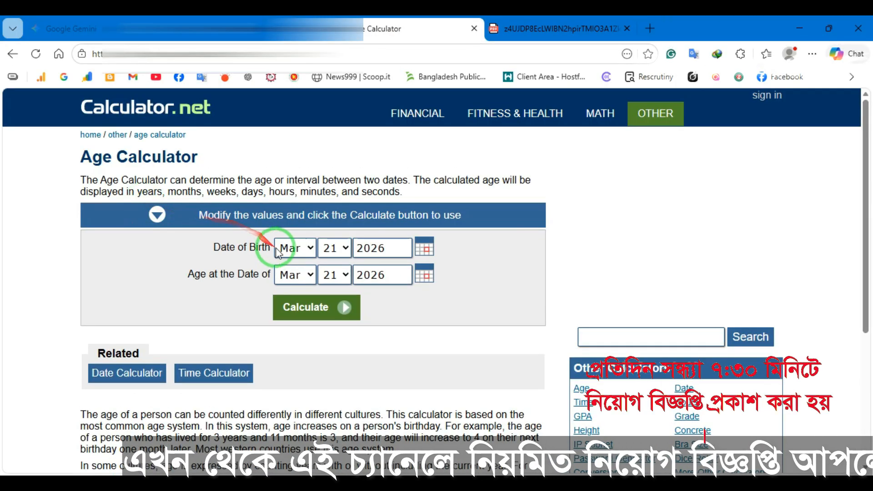
click(330, 281)
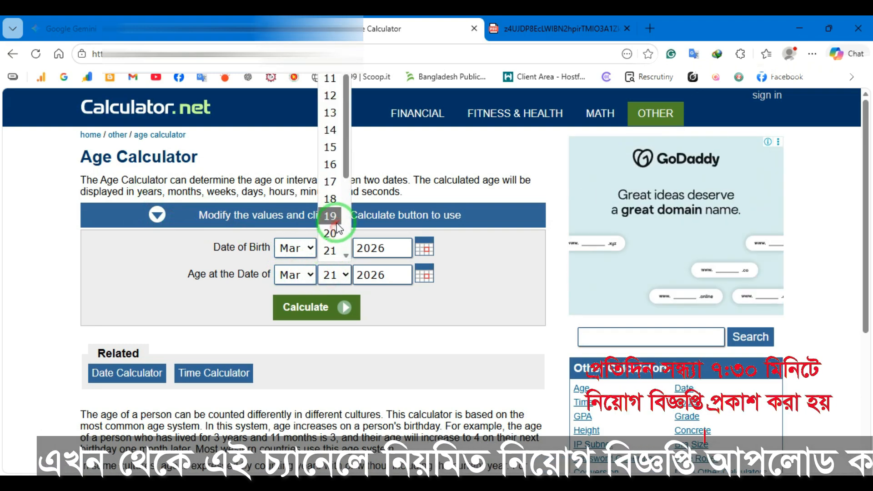
scroll(330, 227, down, 3)
click(331, 251)
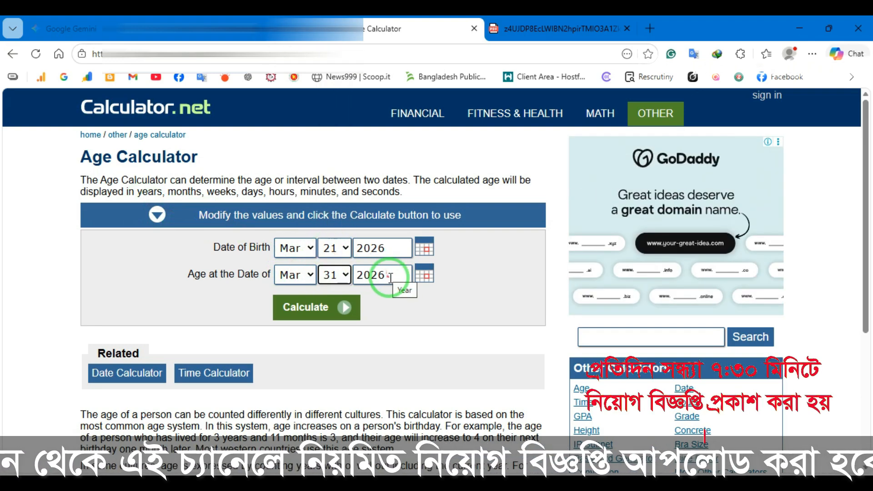
Step: Enter birth date 1 January 2006 and calculate, giving an age of 20 years
click(291, 248)
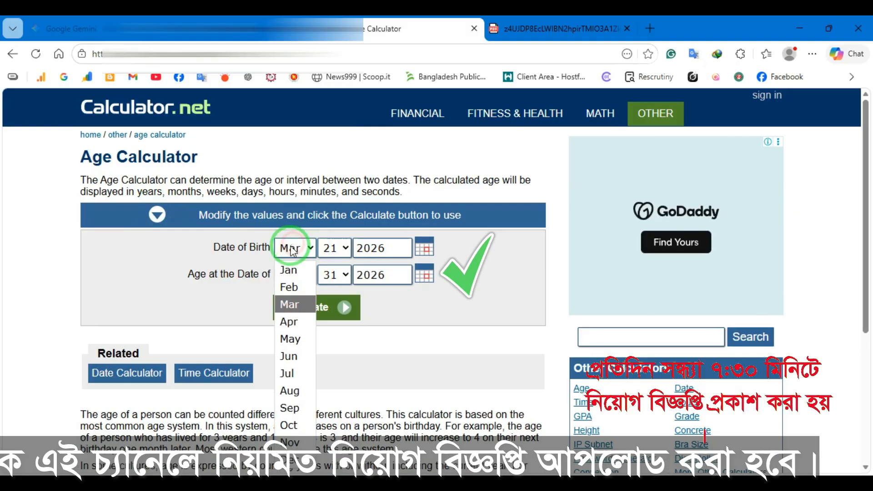
click(288, 270)
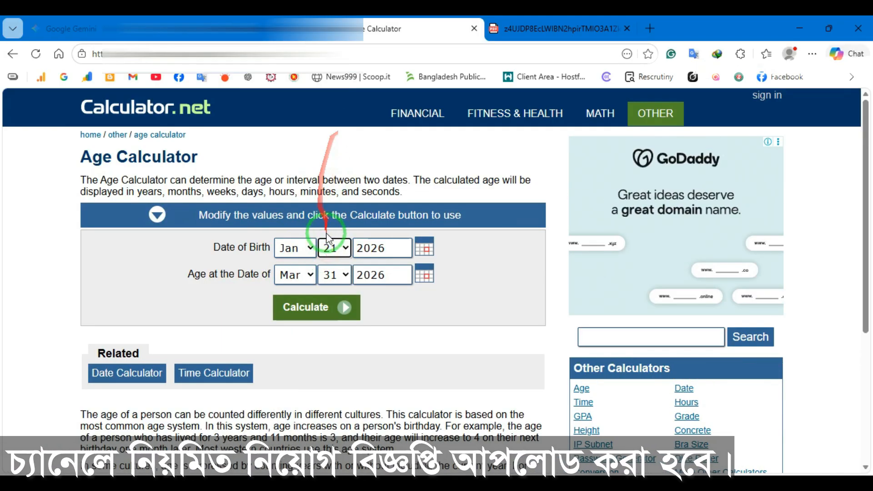
click(327, 237)
scroll(327, 182, up, 3)
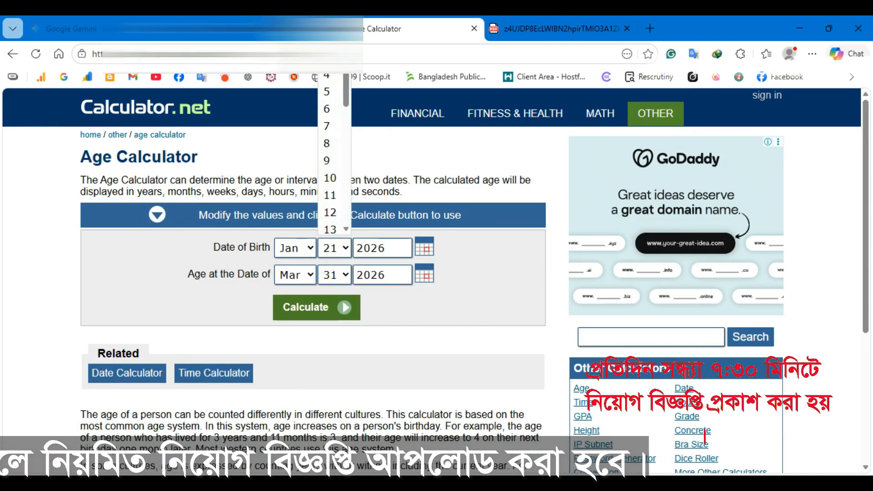
scroll(328, 136, up, 2)
click(328, 91)
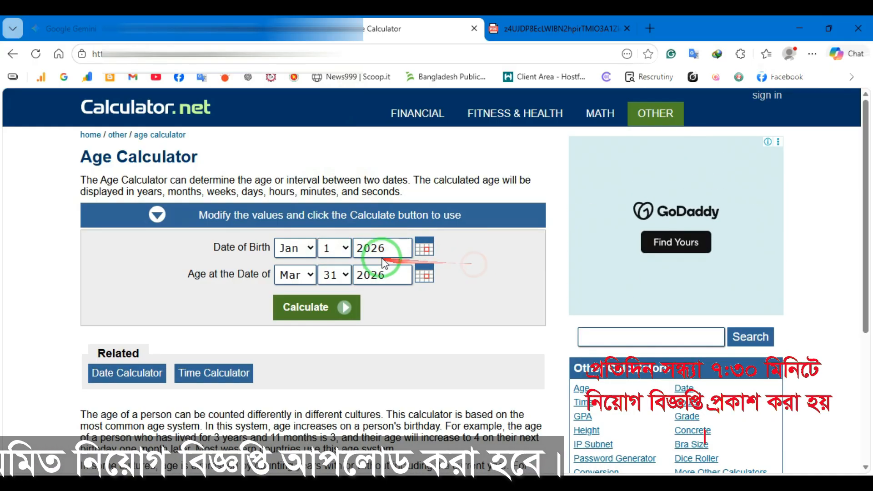
drag(391, 248, 320, 251)
text(2006)
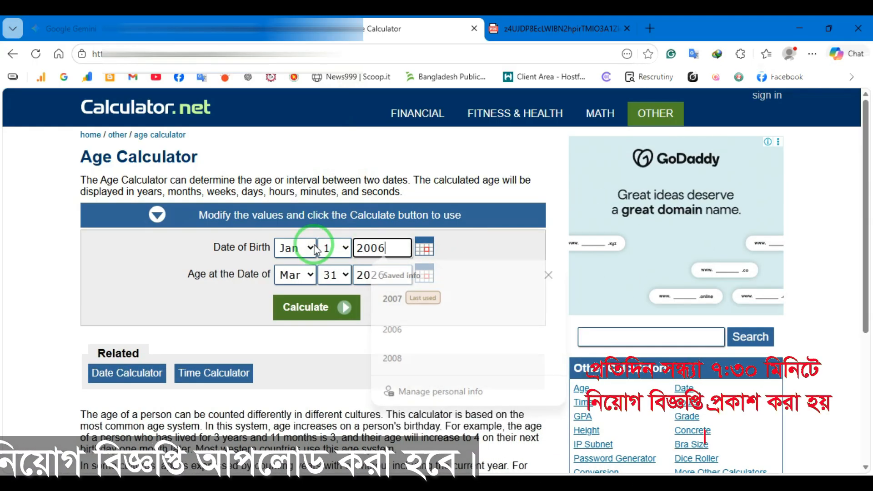
click(314, 307)
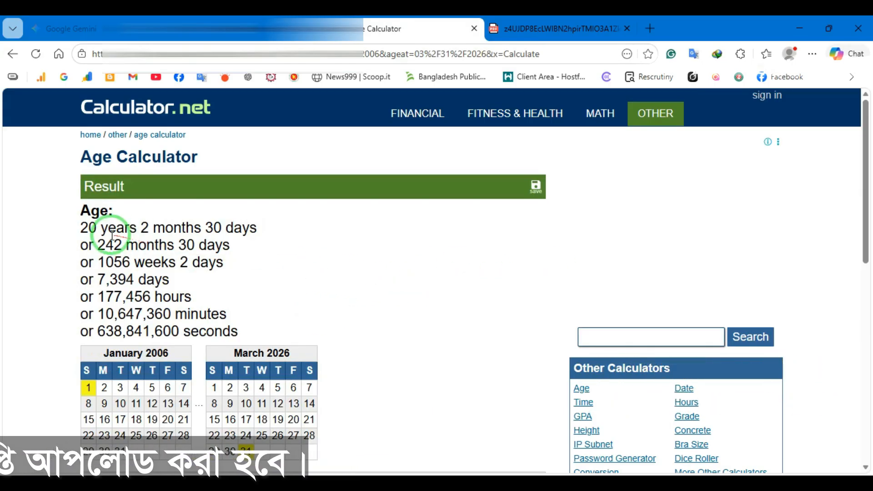
drag(80, 227, 263, 228)
click(108, 223)
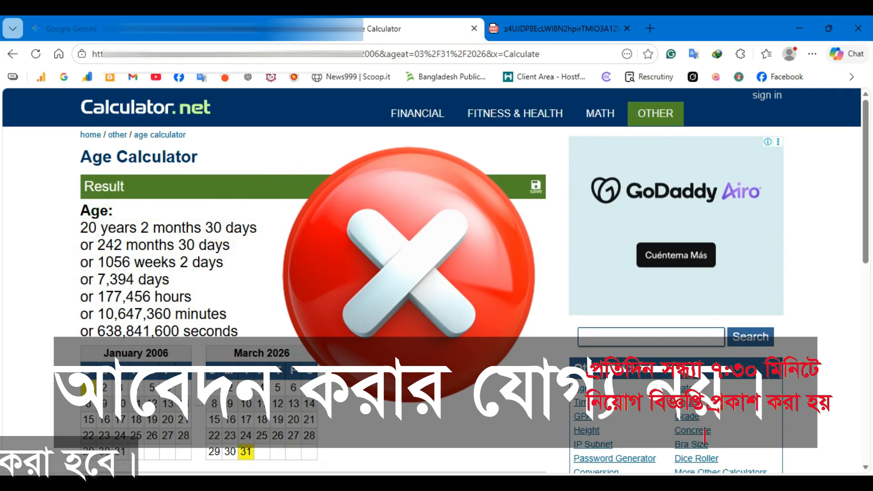
Step: Change the birth year to 2007 and recalculate, giving 19 years
scroll(329, 250, down, 8)
scroll(329, 245, up, 3)
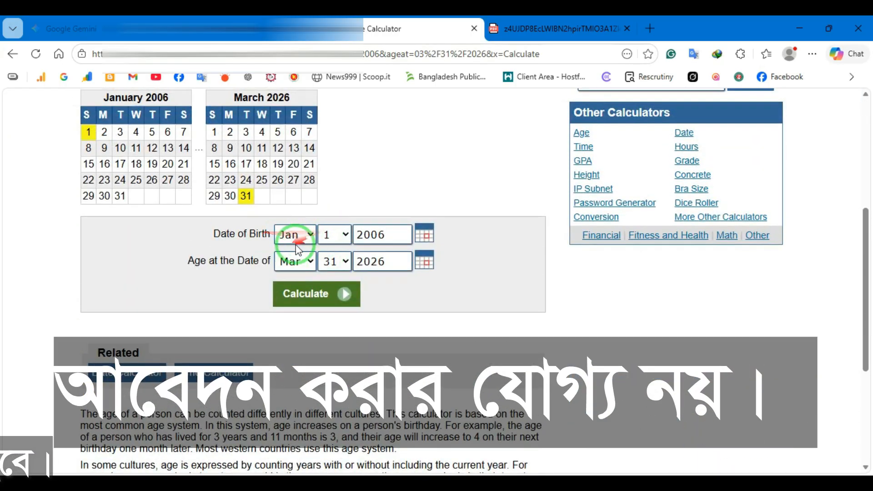
drag(381, 235, 468, 235)
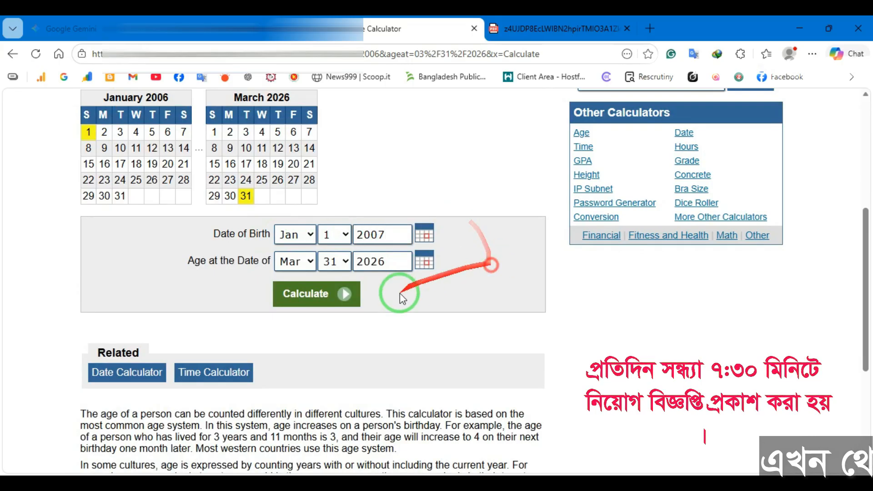
click(320, 297)
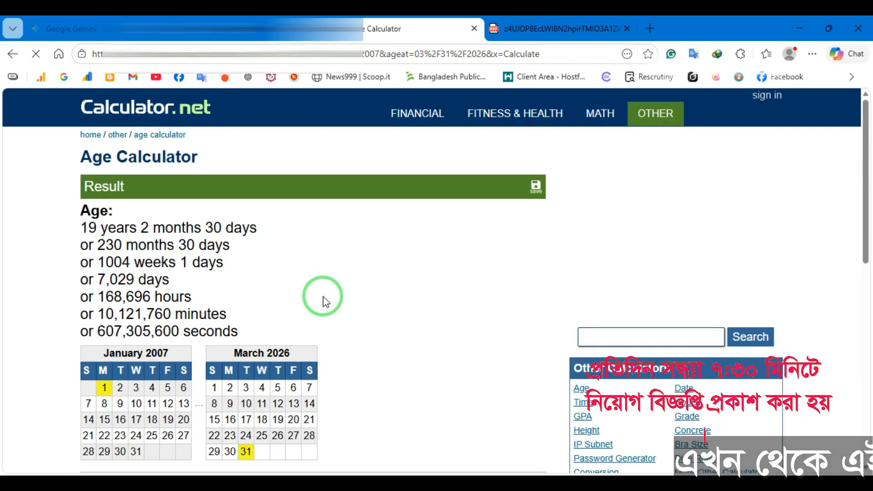
drag(79, 224, 264, 220)
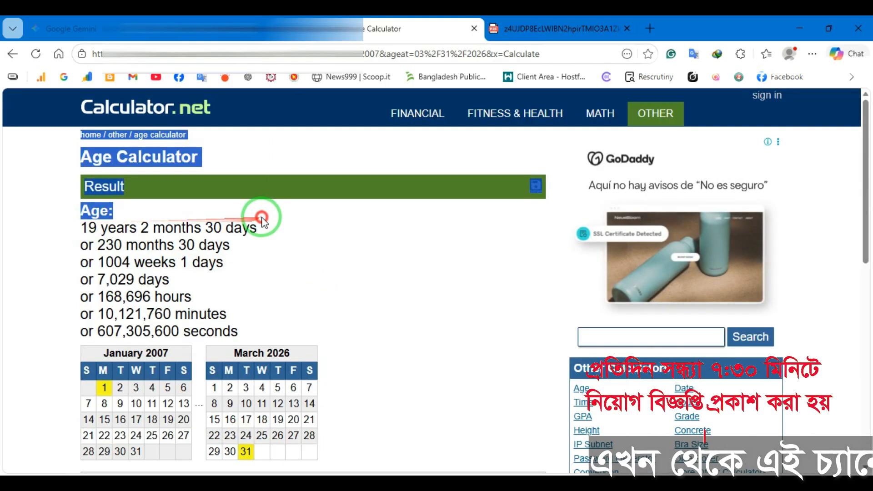
click(269, 213)
drag(87, 225, 269, 228)
click(278, 237)
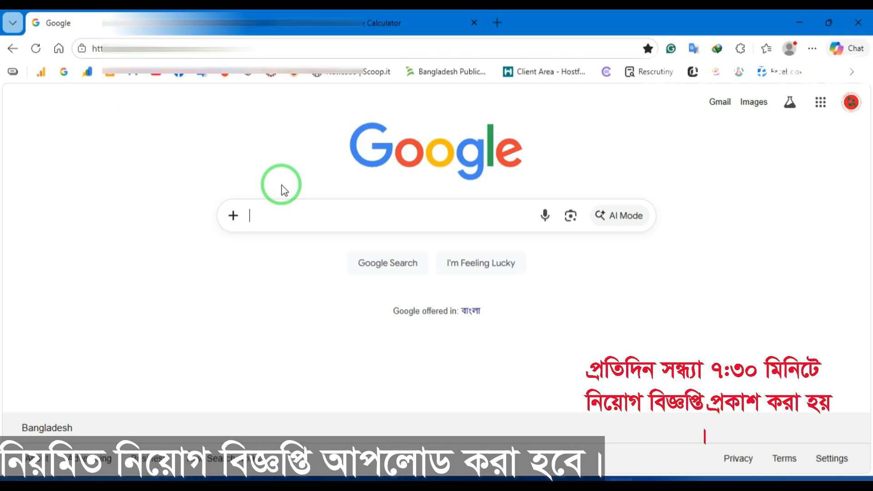
Step: Search Google for 'police apply online'
click(289, 210)
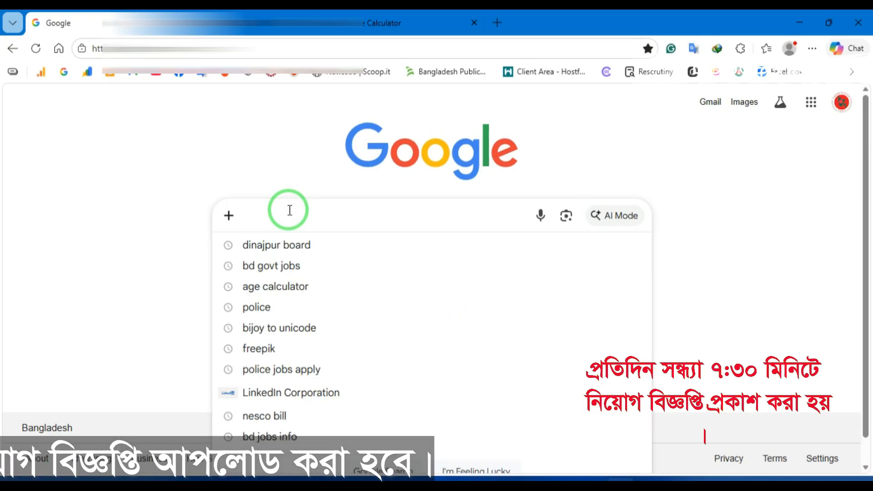
text(p)
text(olice)
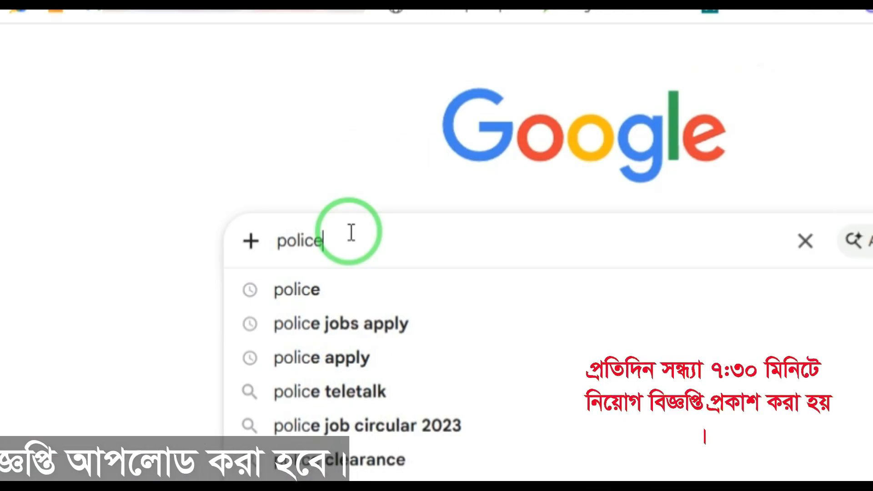
text( apply onl)
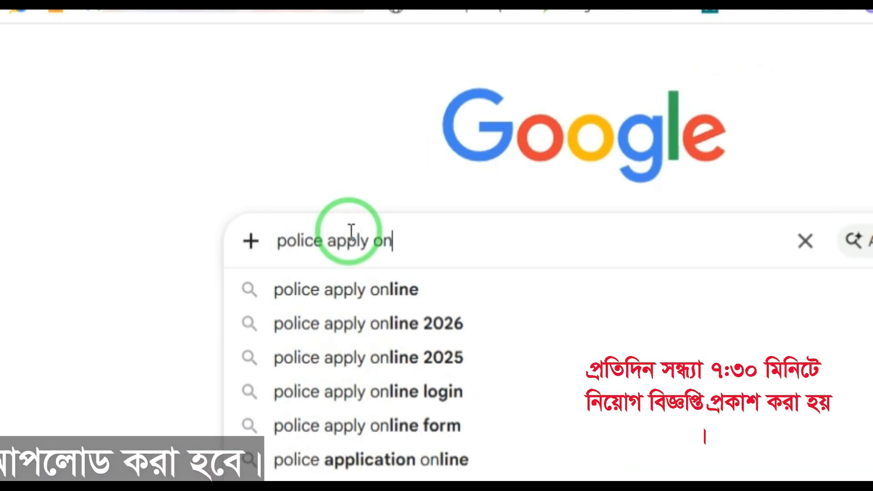
text(ine)
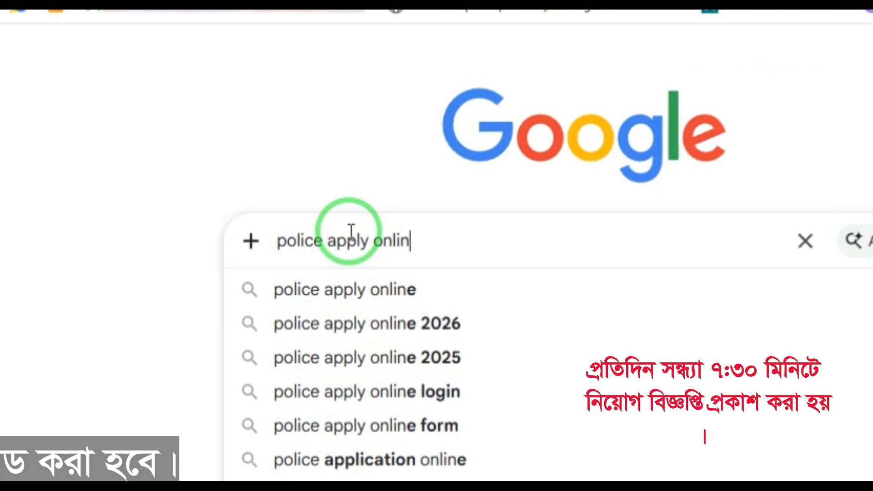
key(Return)
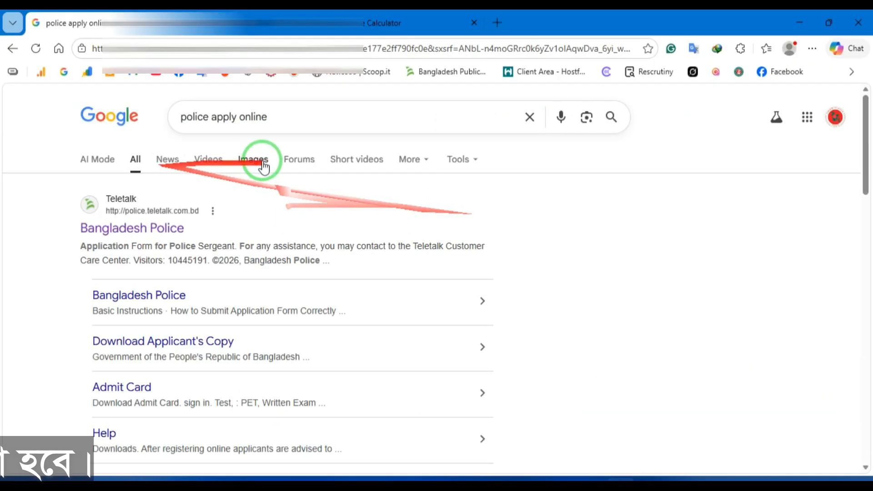
drag(272, 119, 185, 117)
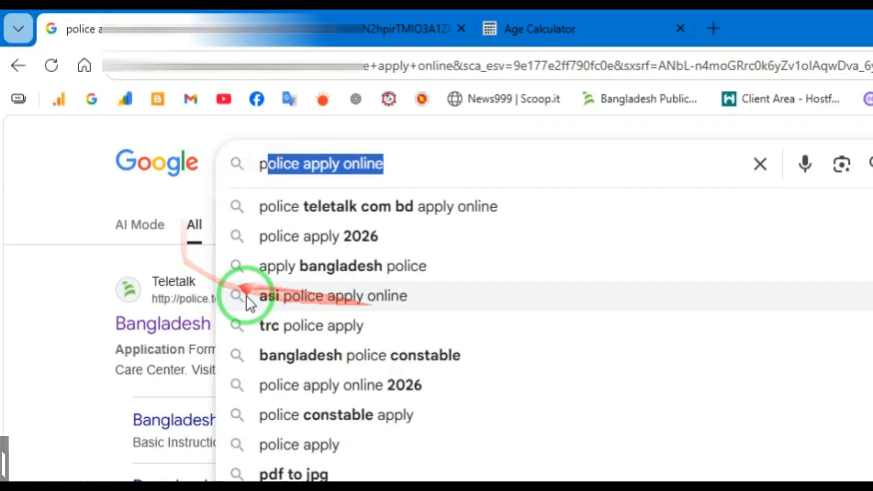
click(61, 314)
Step: Open the Bangladesh Police Teletalk site and start the Trainee Recruit Constable application
click(135, 228)
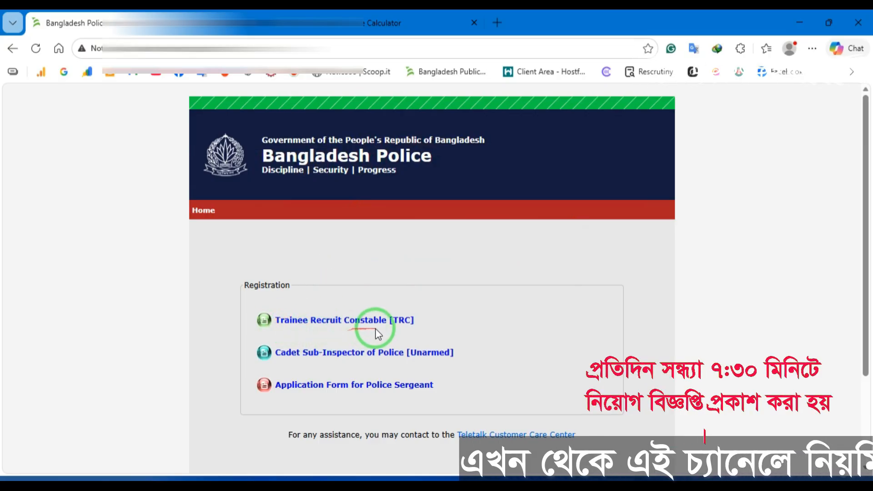
click(391, 323)
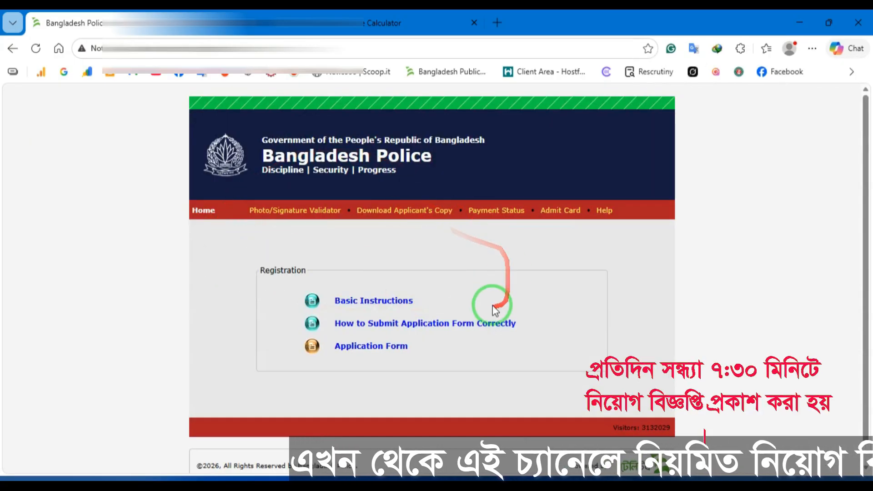
click(361, 347)
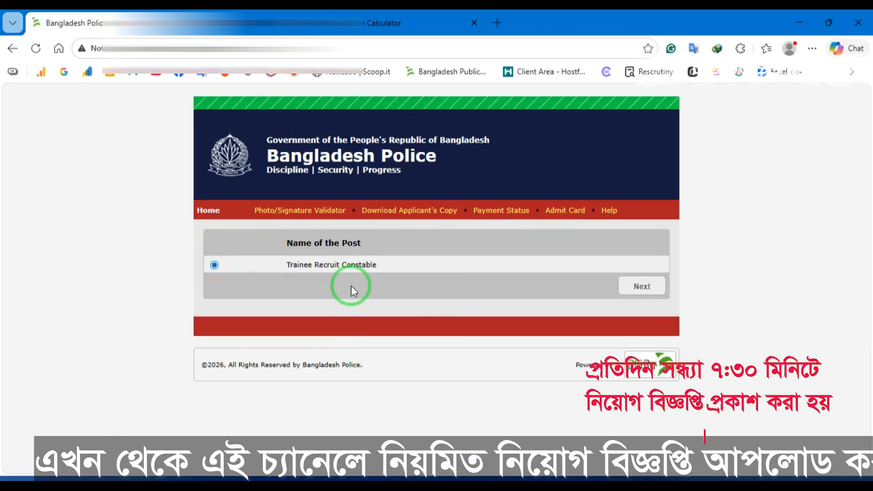
click(634, 285)
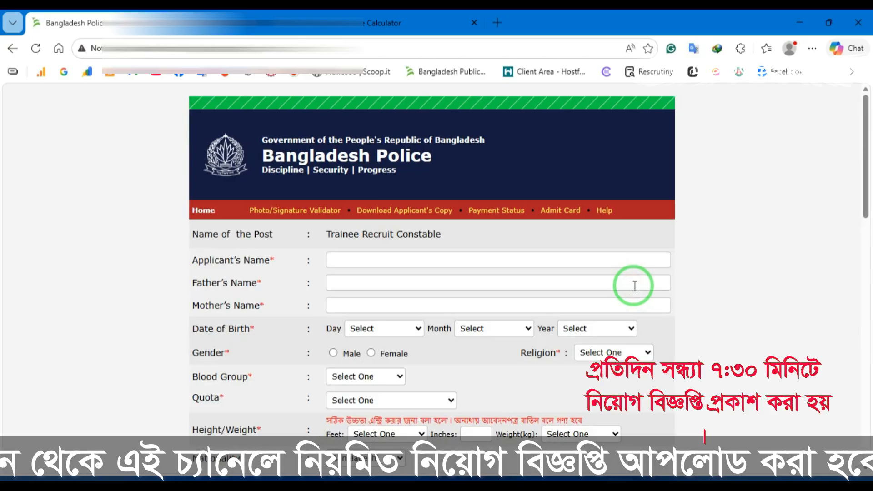
Step: Fill in the applicant's, father's and mother's names using saved autofill
mouse_move(509, 250)
mouse_down()
mouse_move(520, 275)
mouse_move(370, 324)
mouse_move(507, 303)
mouse_up()
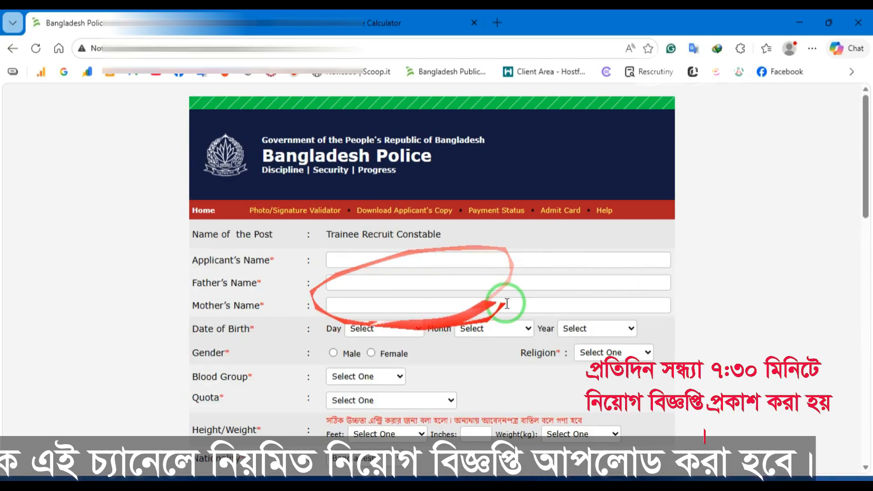
scroll(437, 314, down, 13)
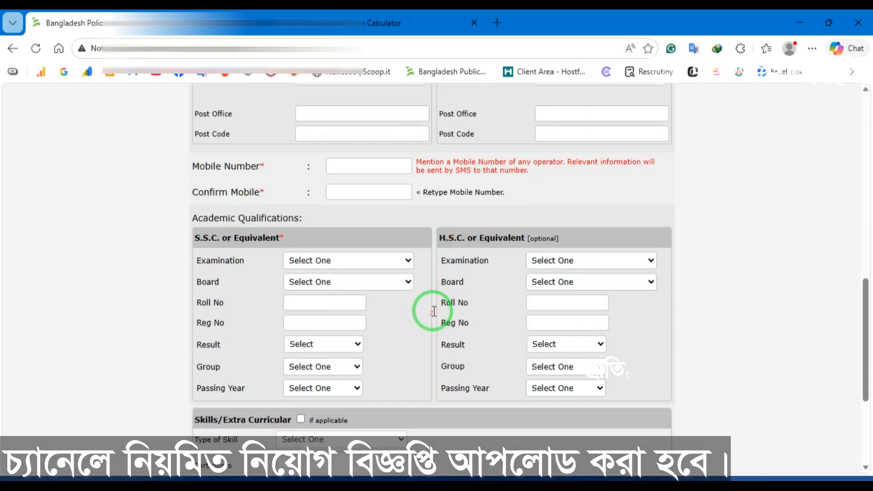
scroll(432, 306, down, 4)
scroll(417, 312, up, 17)
drag(415, 325, 493, 284)
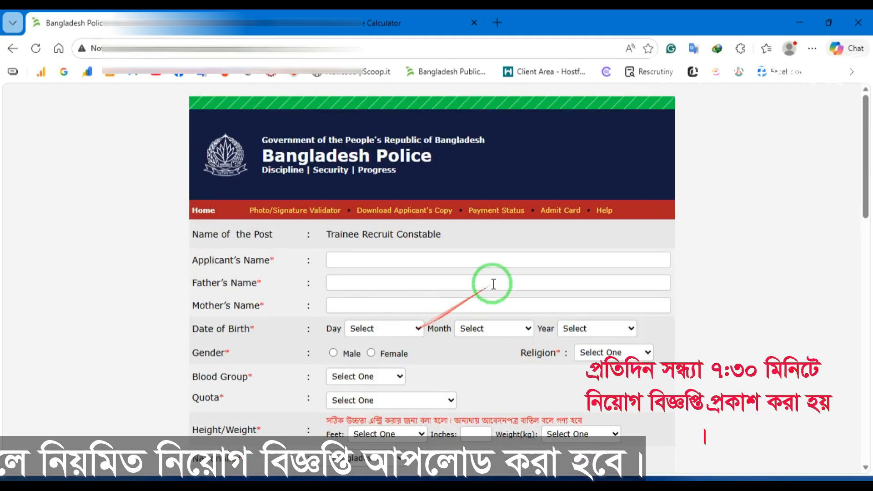
scroll(433, 327, down, 11)
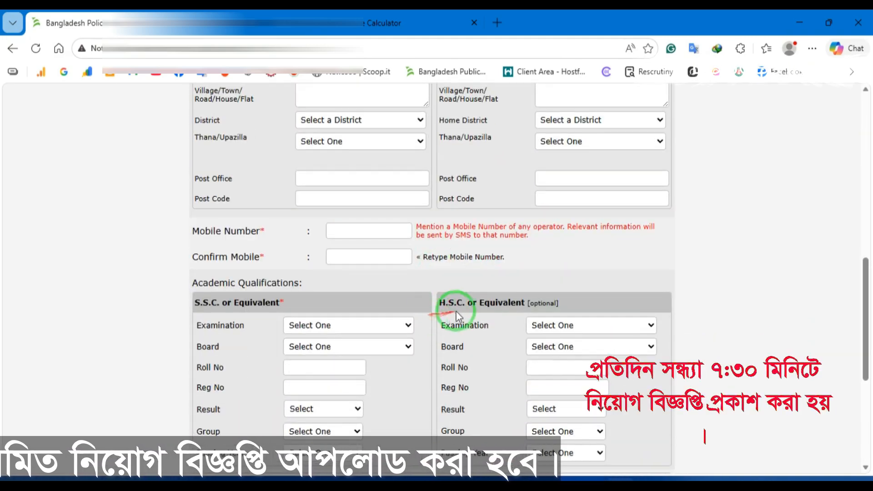
scroll(487, 318, down, 5)
scroll(480, 330, up, 16)
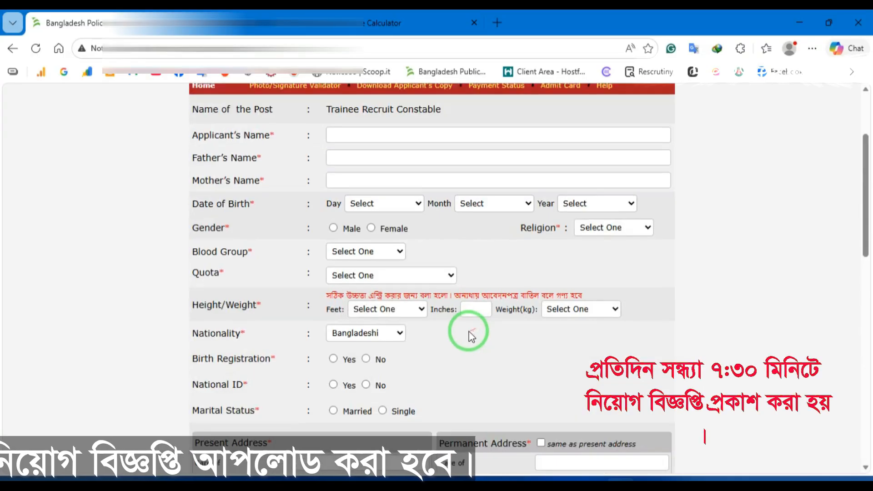
scroll(471, 336, up, 3)
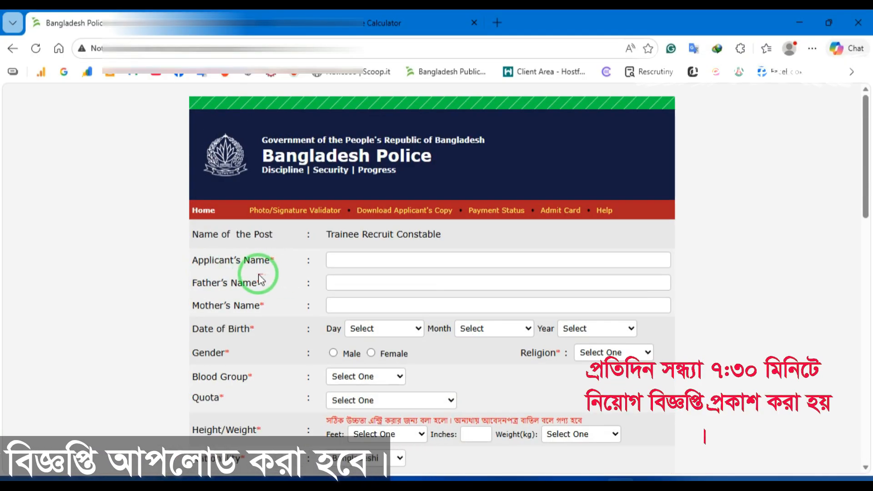
click(357, 261)
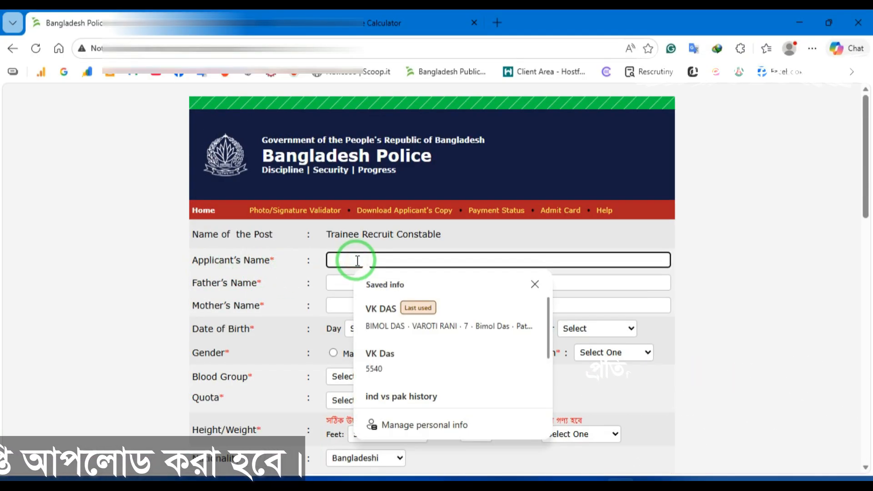
click(341, 282)
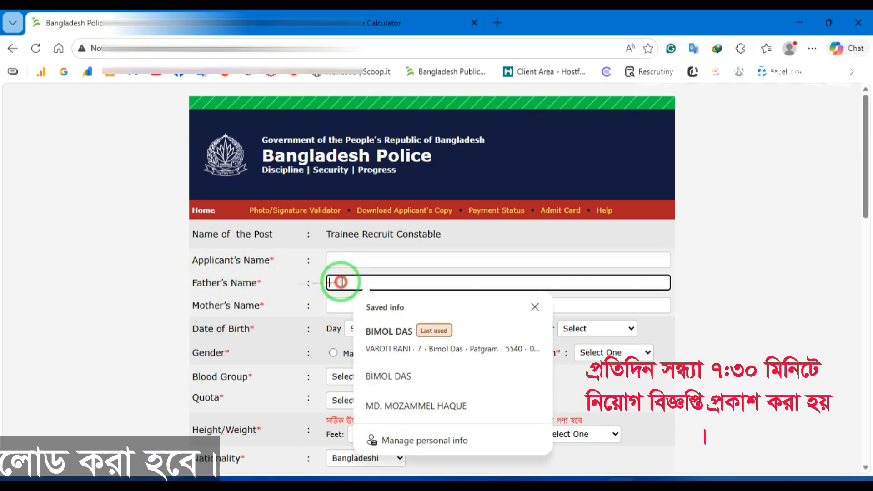
click(300, 298)
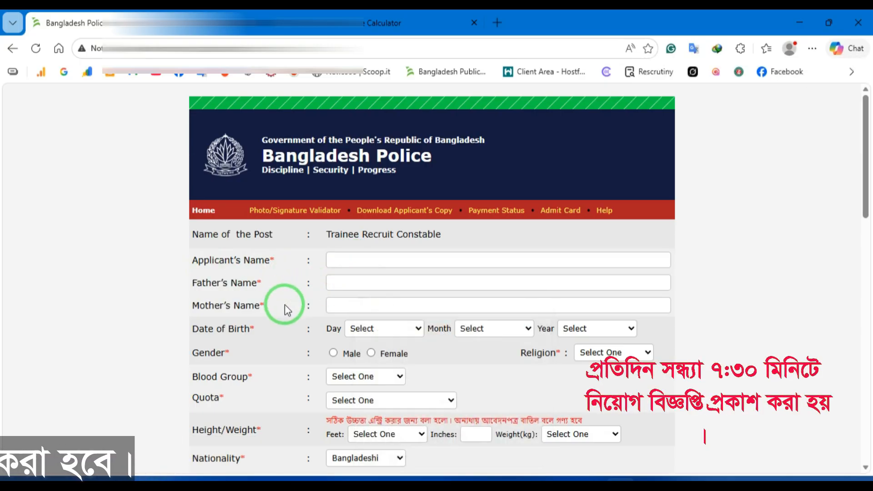
click(335, 302)
click(389, 320)
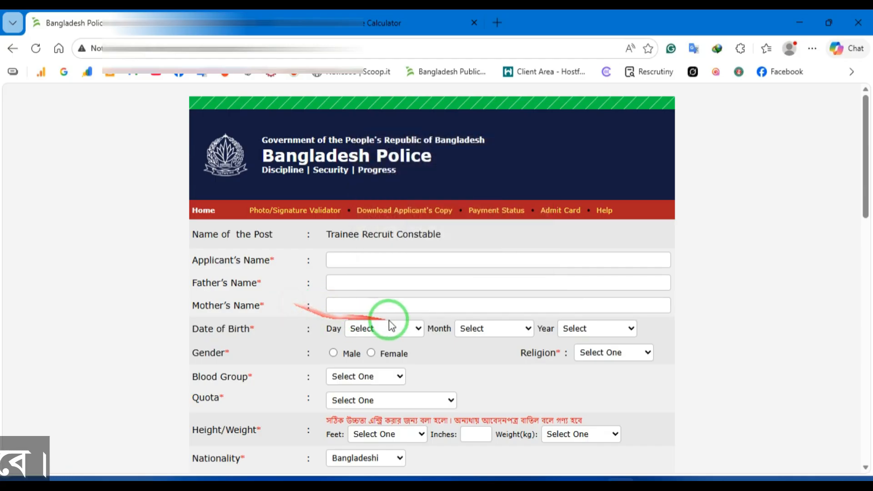
scroll(501, 323, down, 2)
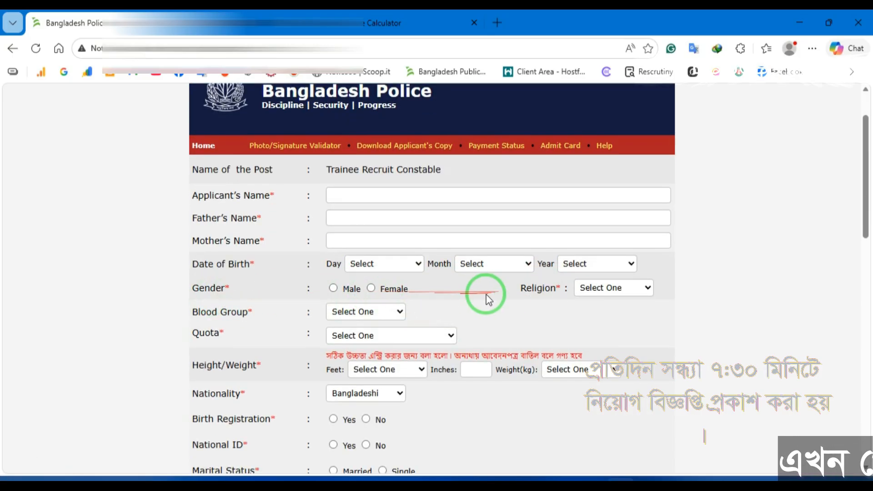
Step: Set the quota to General, leaving blood group unchosen
click(598, 291)
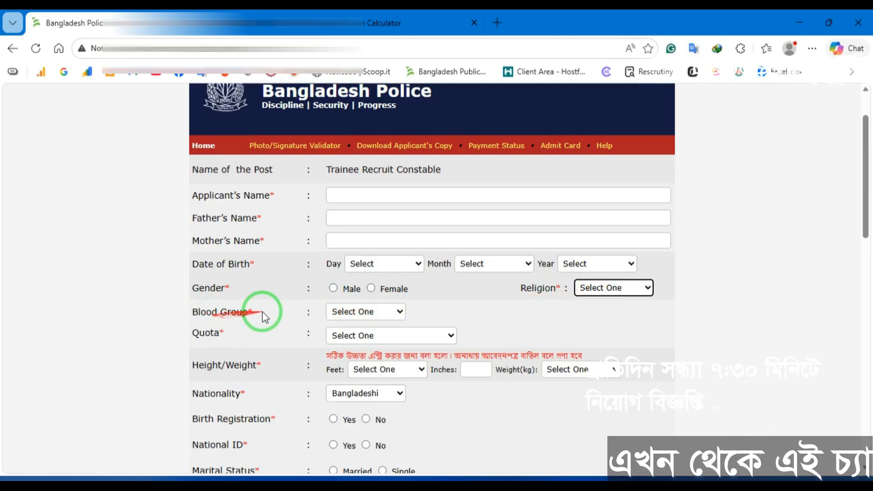
click(344, 312)
click(350, 312)
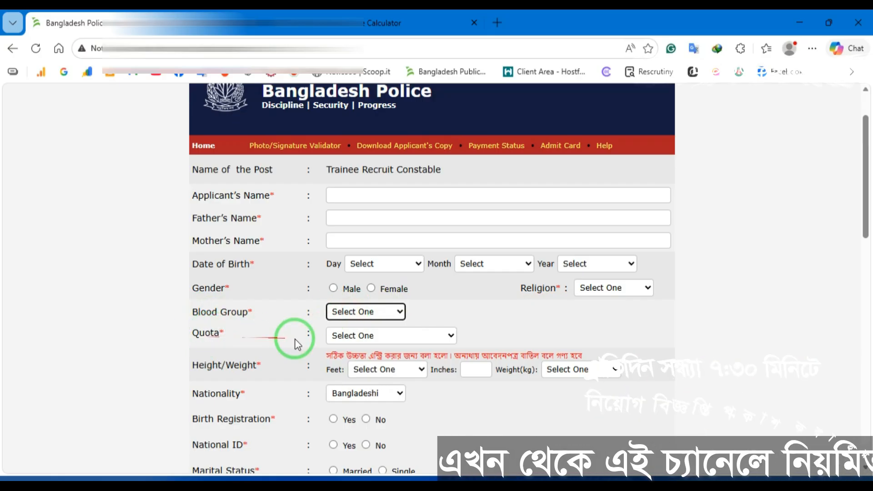
click(348, 336)
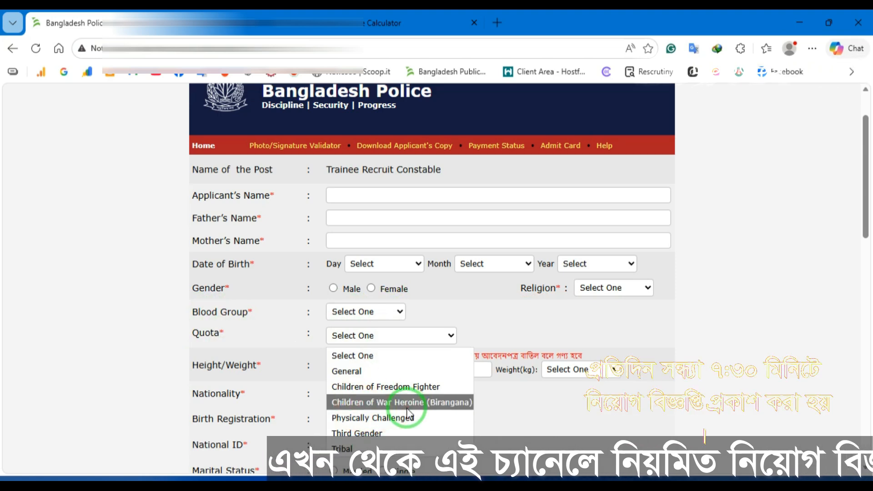
click(359, 372)
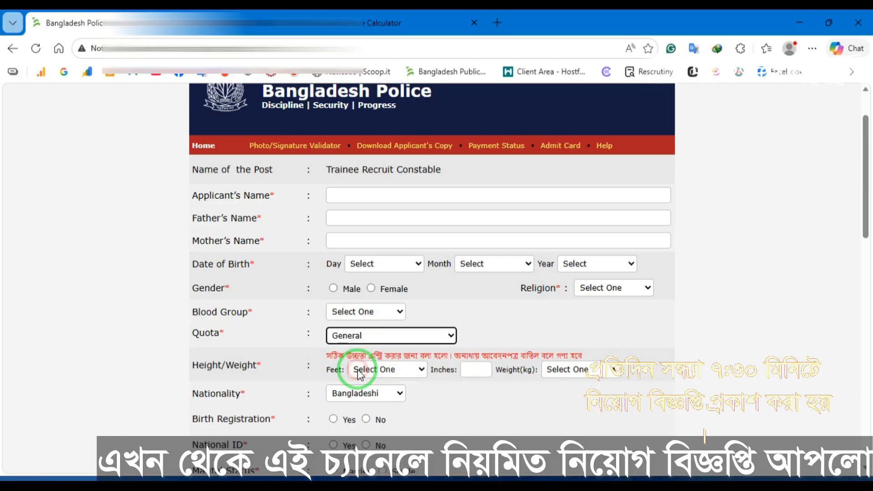
Step: Enter height 5 feet 7 inches and weight 55 kg
scroll(318, 324, down, 2)
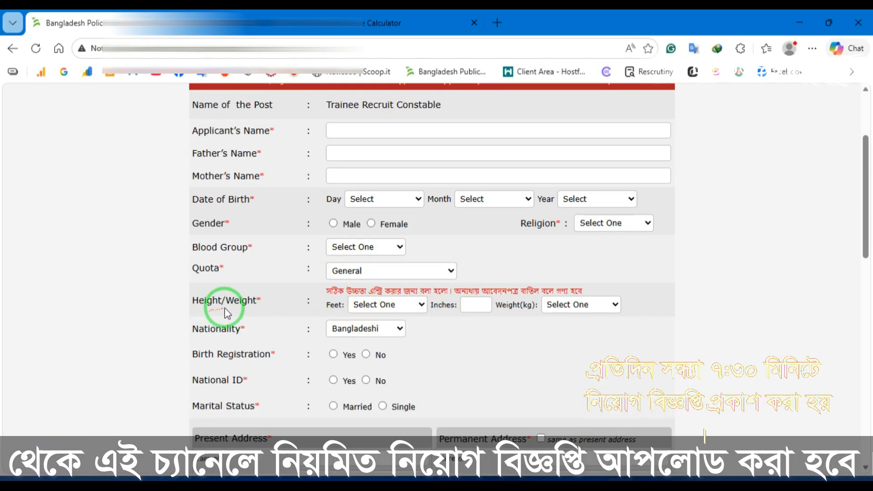
click(371, 305)
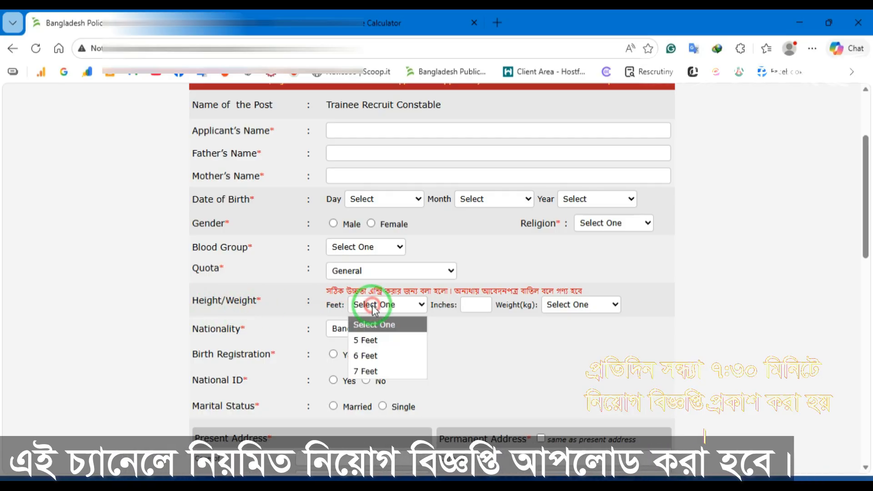
click(371, 341)
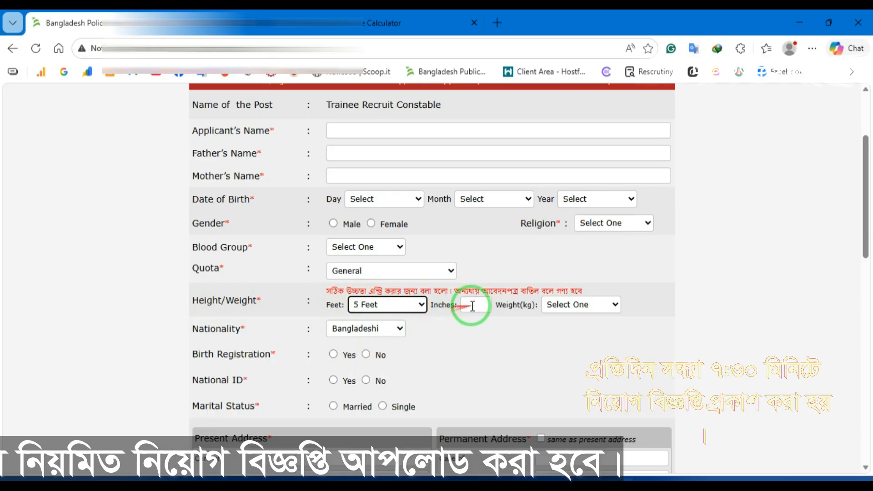
click(472, 306)
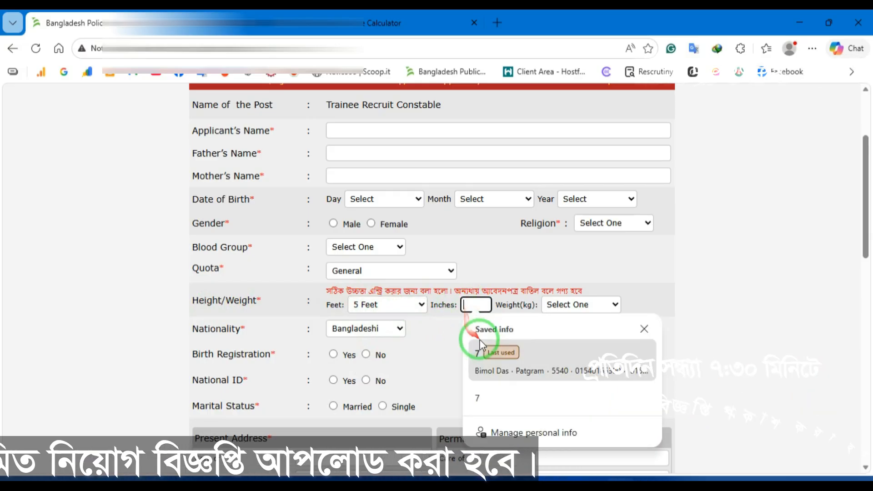
click(480, 346)
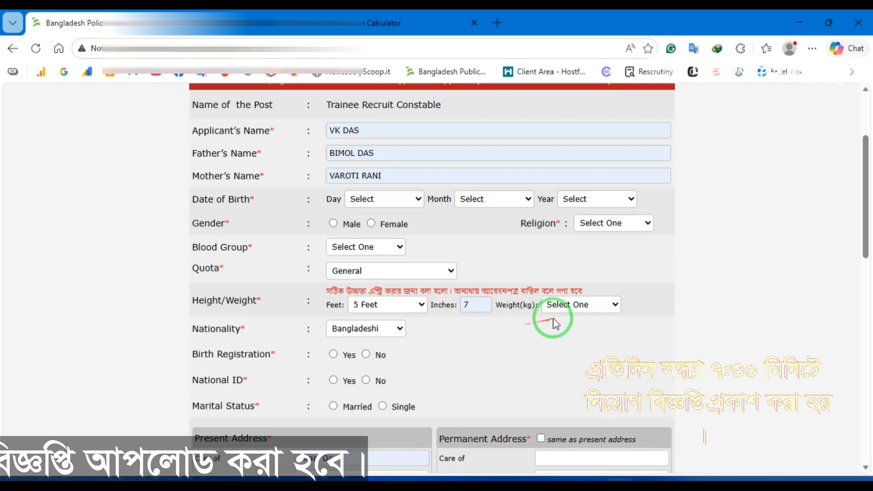
click(570, 306)
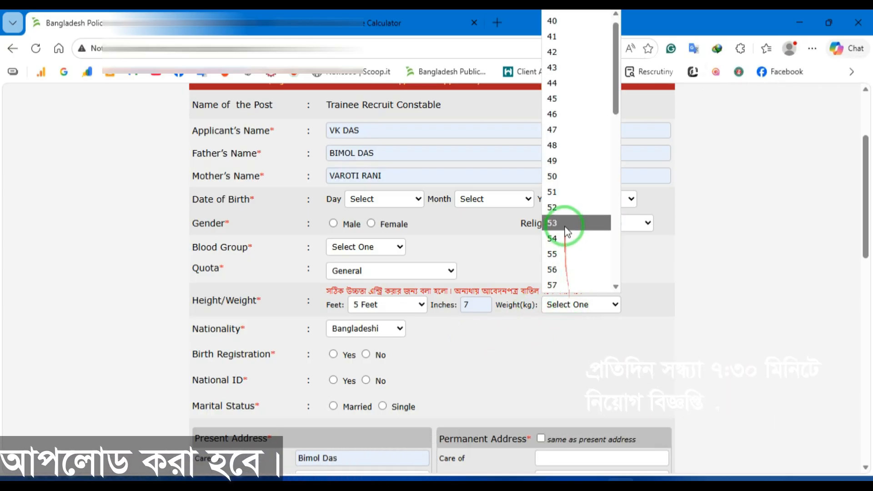
click(564, 255)
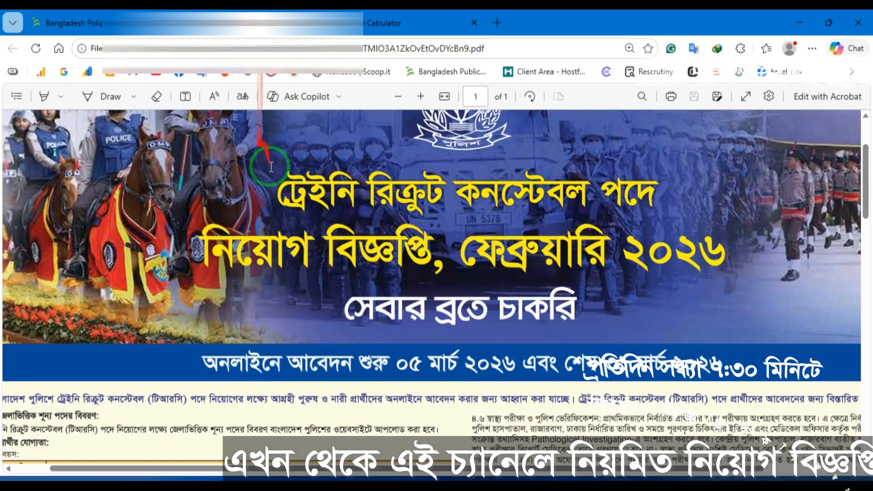
Step: Check the circular's height requirements (5 ft 6 in male, 5 ft 4 in female), then return to the form
scroll(437, 282, down, 5)
scroll(370, 450, left, 2)
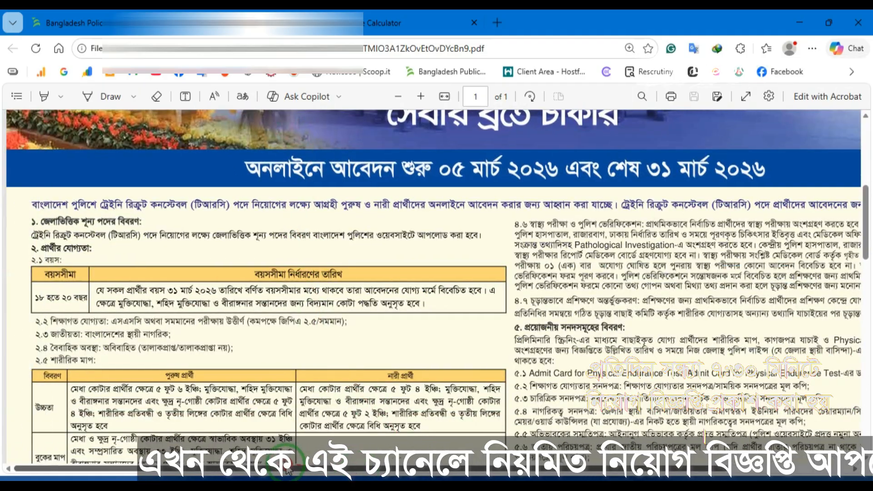
scroll(224, 273, down, 3)
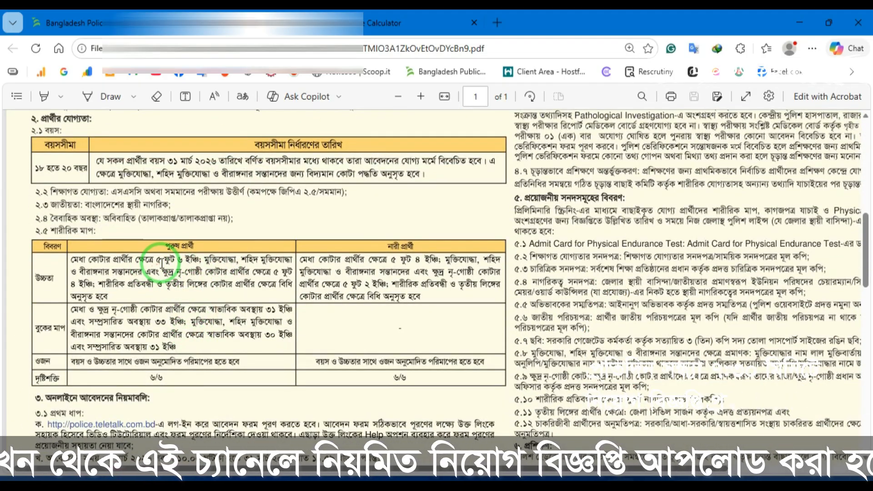
drag(154, 260, 194, 263)
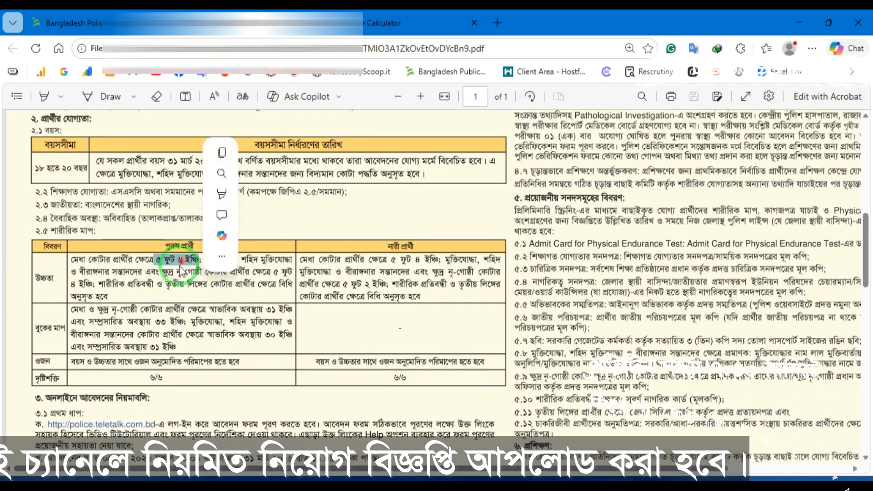
mouse_move(286, 190)
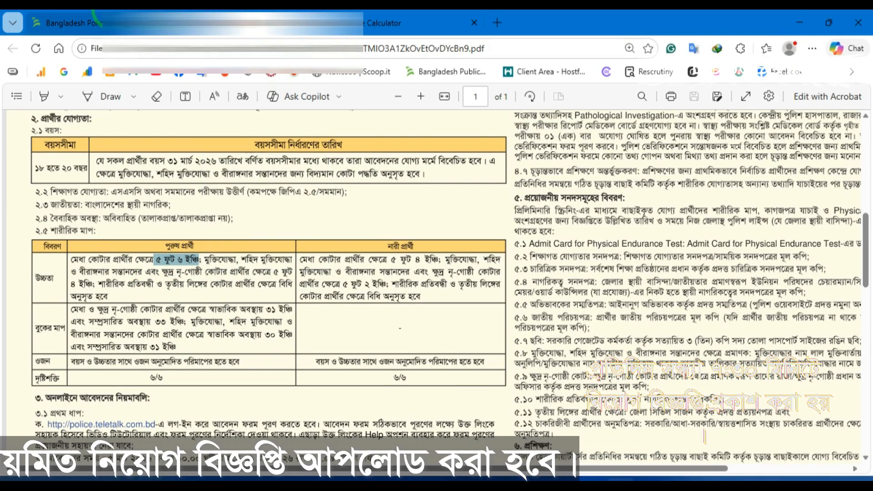
mouse_move(82, 22)
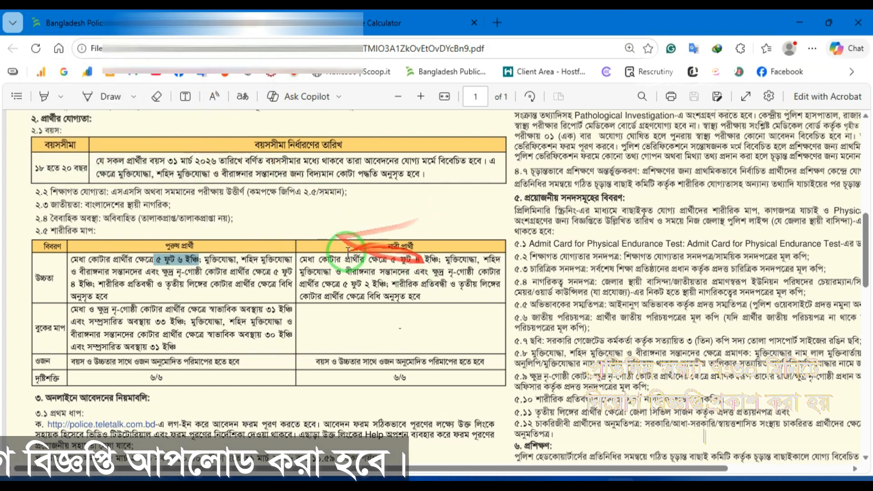
drag(391, 259, 437, 260)
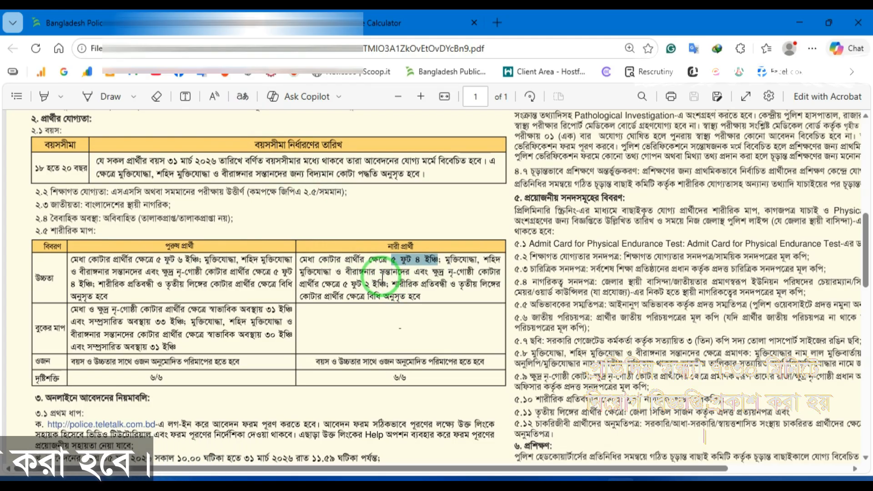
click(68, 23)
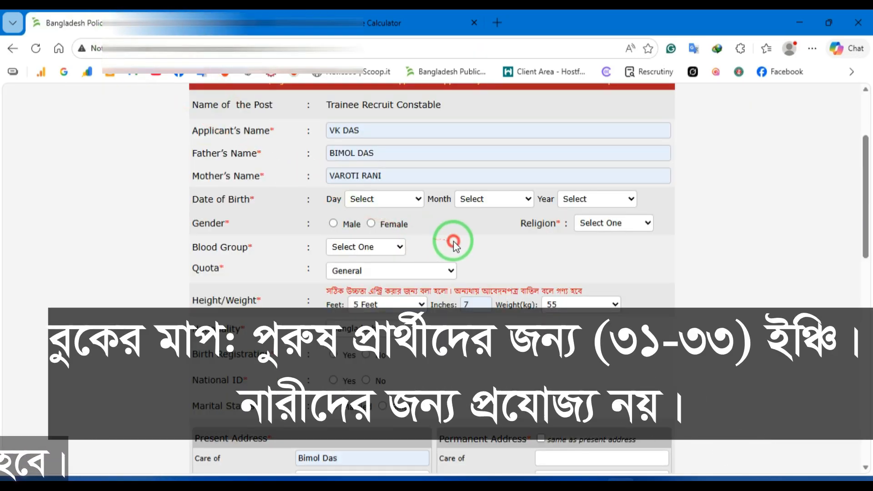
Step: Keep Bangladeshi nationality and enter the birth registration number
scroll(328, 296, down, 1)
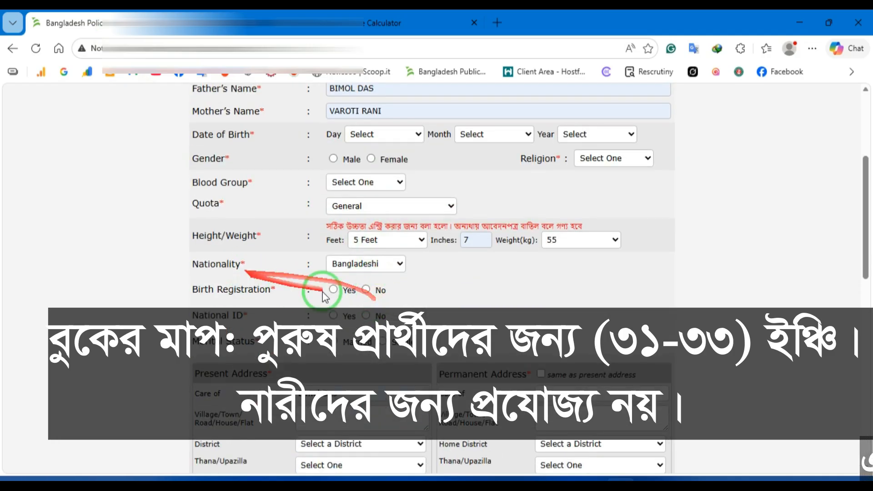
click(370, 264)
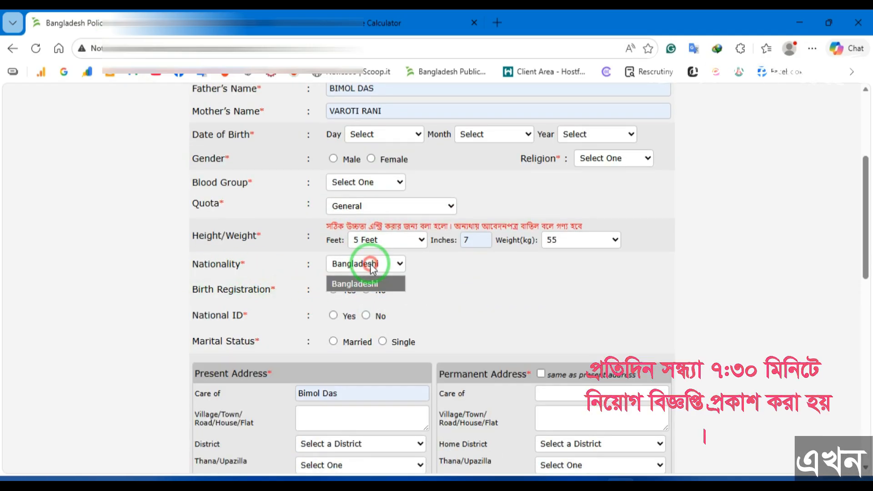
click(457, 292)
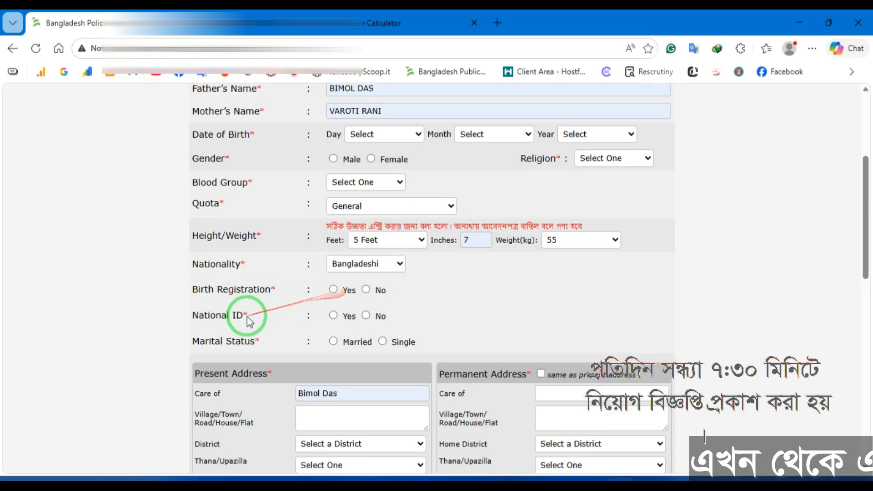
click(333, 289)
click(463, 288)
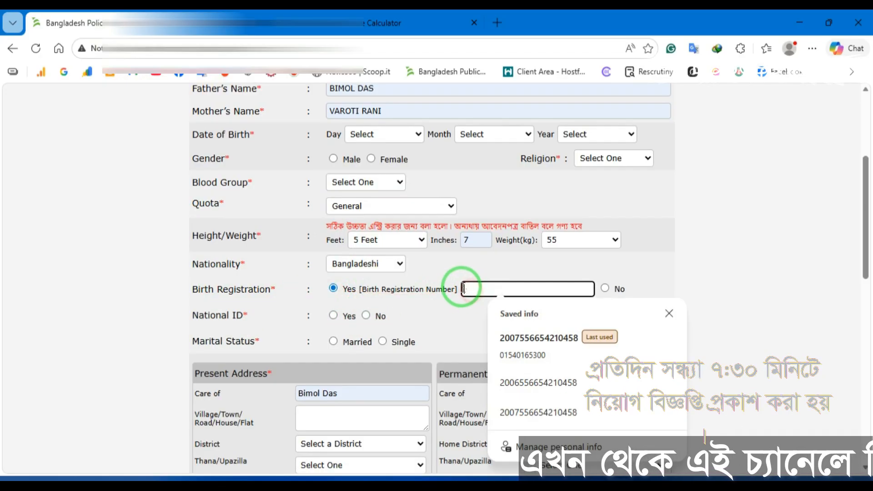
text(200)
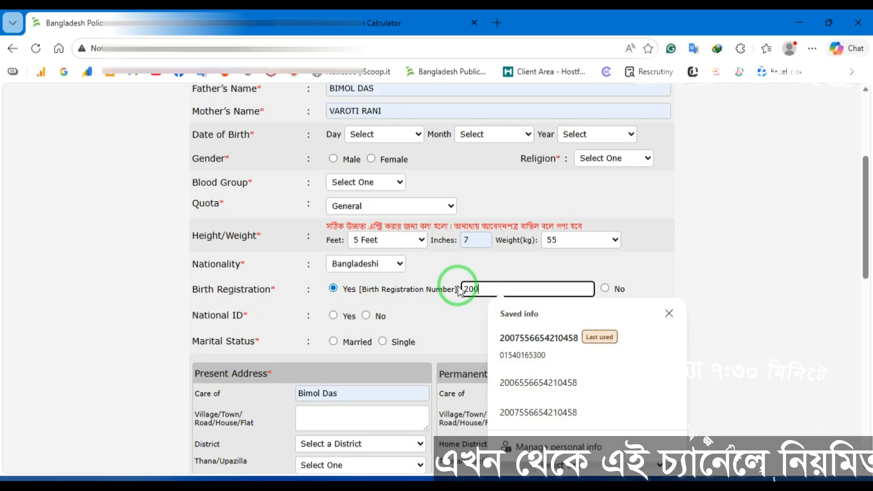
text(7)
key(Tab)
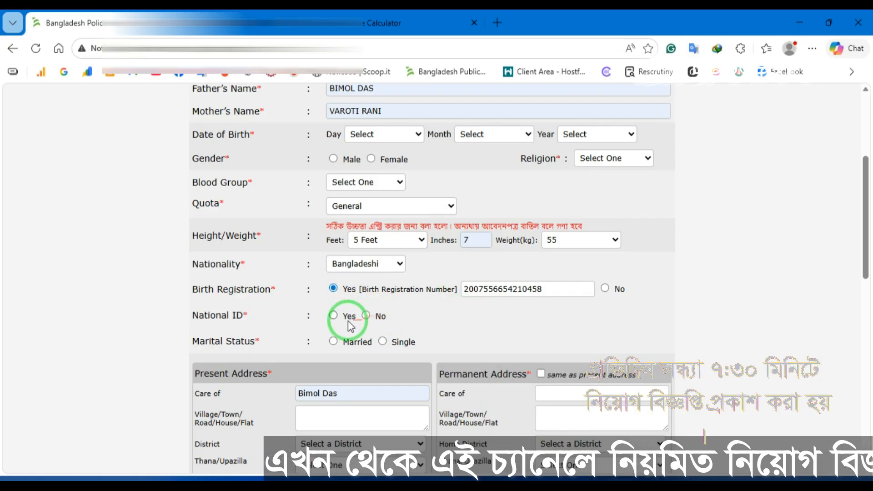
Step: Mark that the applicant has no national ID
click(334, 315)
click(485, 320)
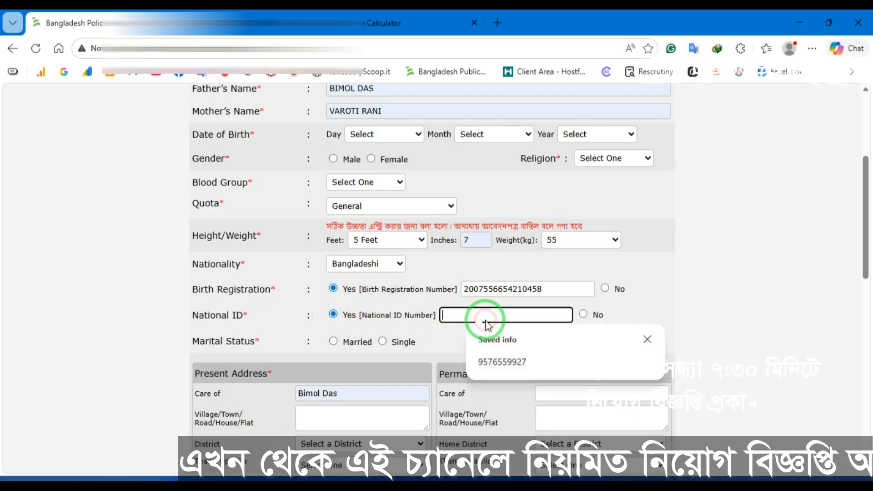
click(583, 315)
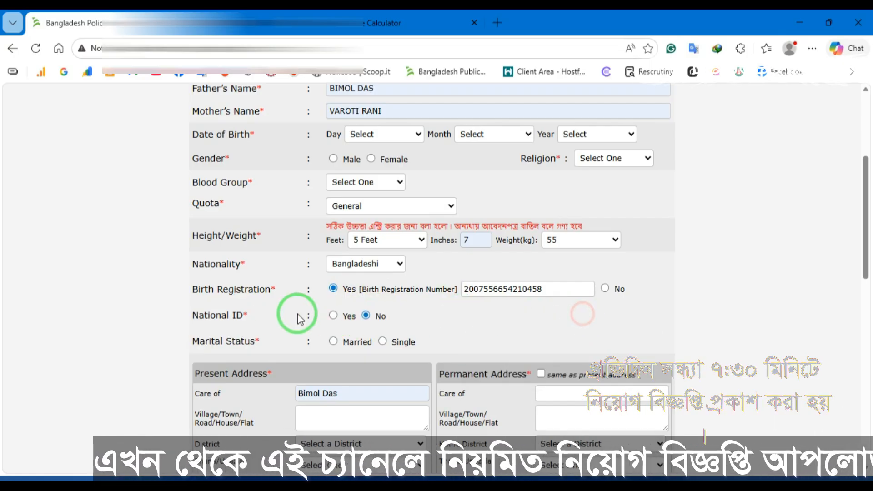
scroll(220, 293, down, 2)
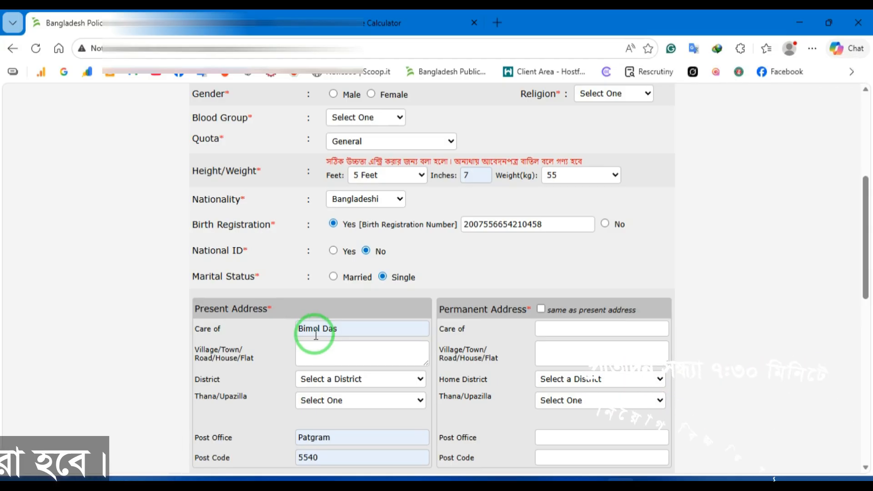
Step: Copy the present address as the permanent address and confirm the mobile number
click(320, 351)
scroll(332, 346, down, 2)
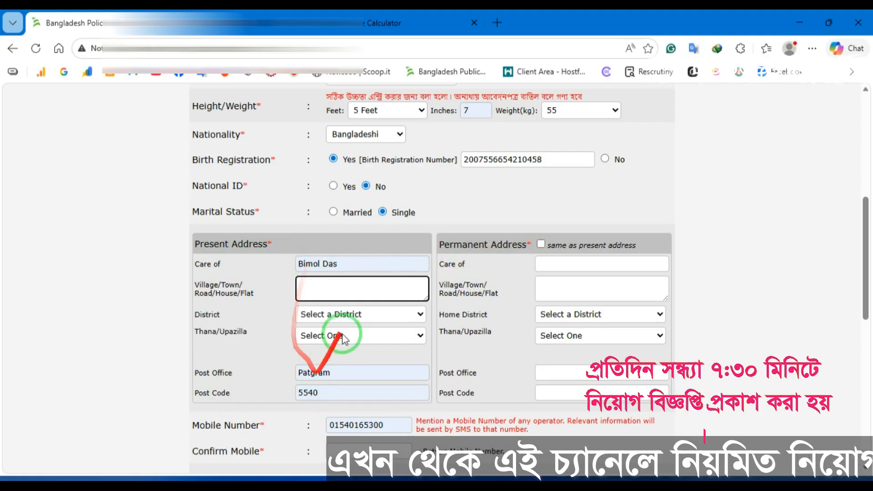
click(541, 245)
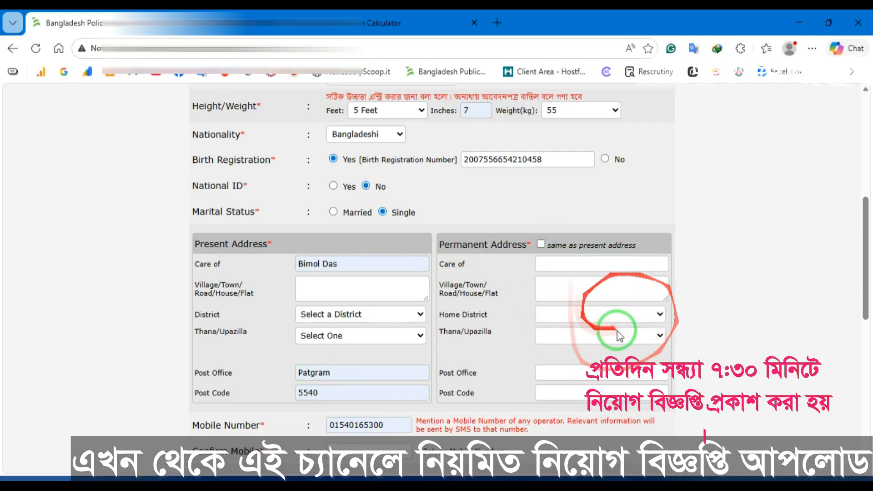
scroll(605, 292, down, 3)
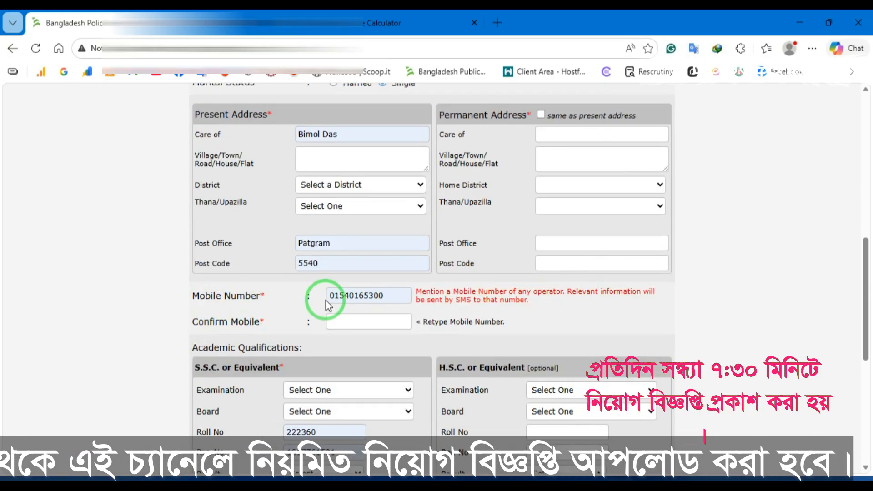
click(351, 326)
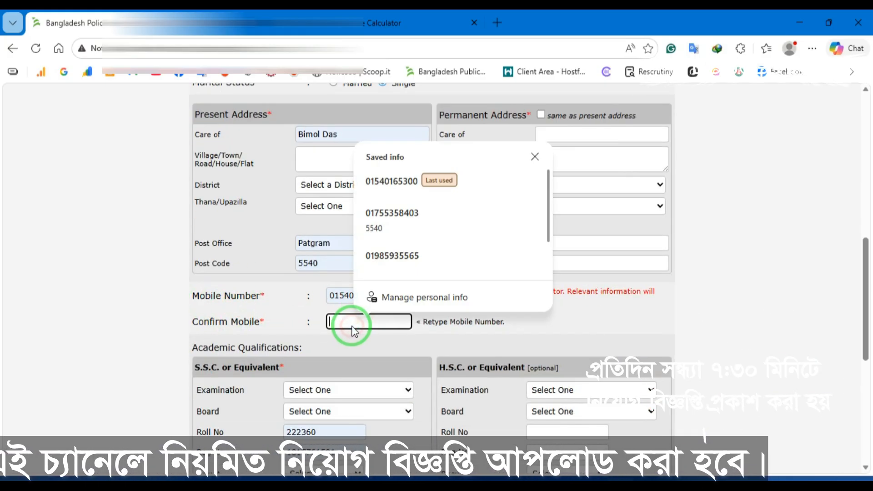
scroll(293, 314, down, 3)
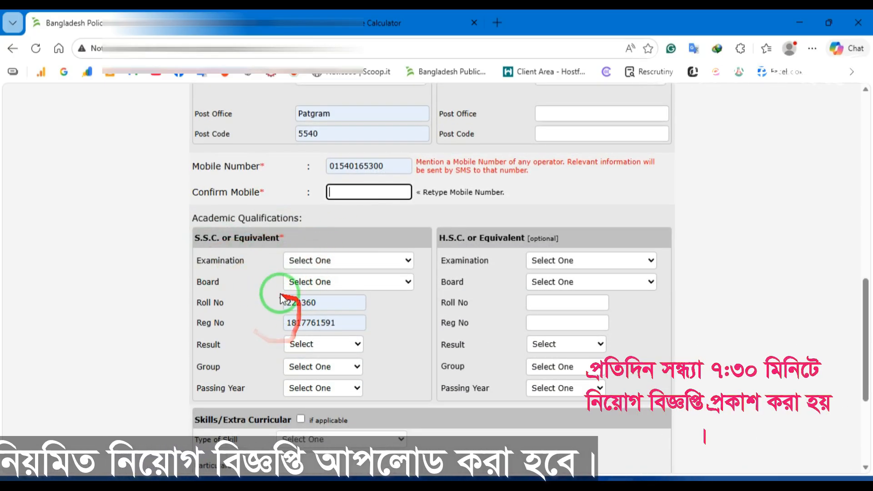
Step: Look through the SSC examination and board lists without changing them
click(305, 266)
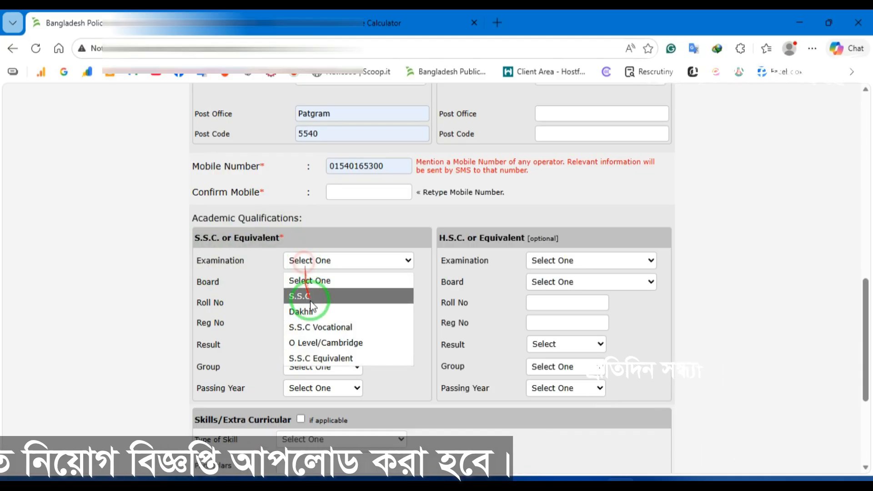
click(243, 296)
click(298, 282)
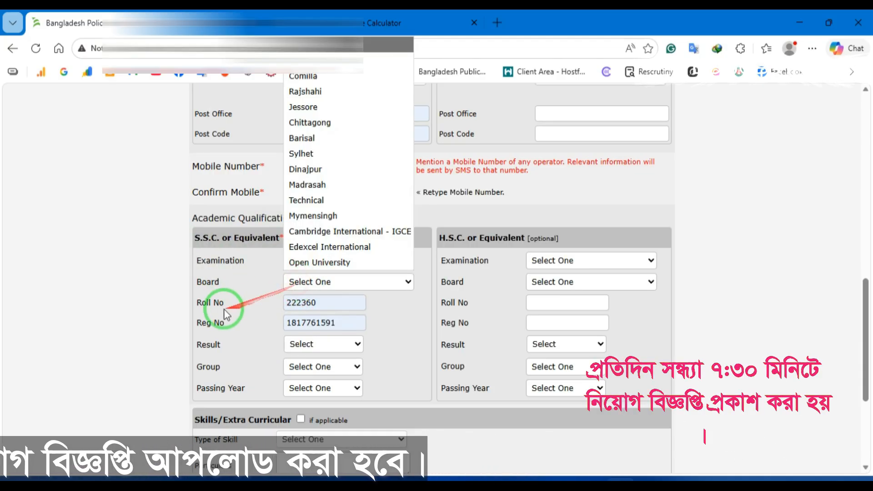
click(230, 340)
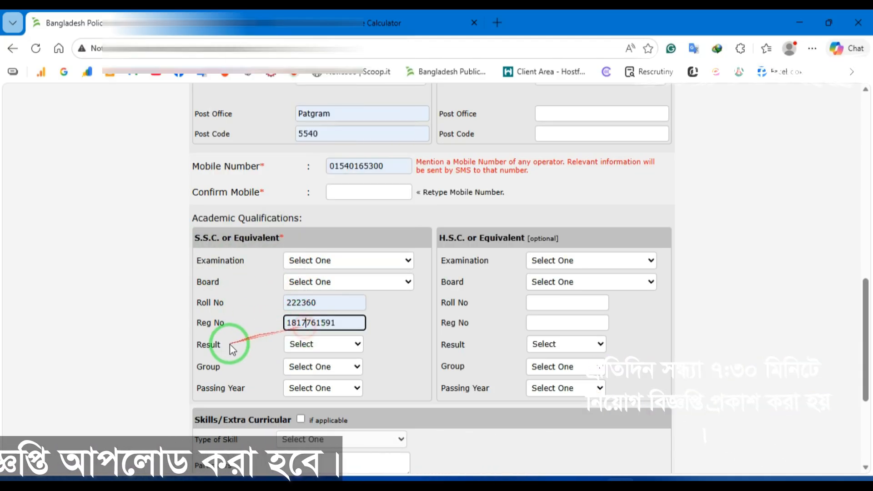
Step: Choose GPA as the SSC result type, leaving the group unchanged
click(317, 343)
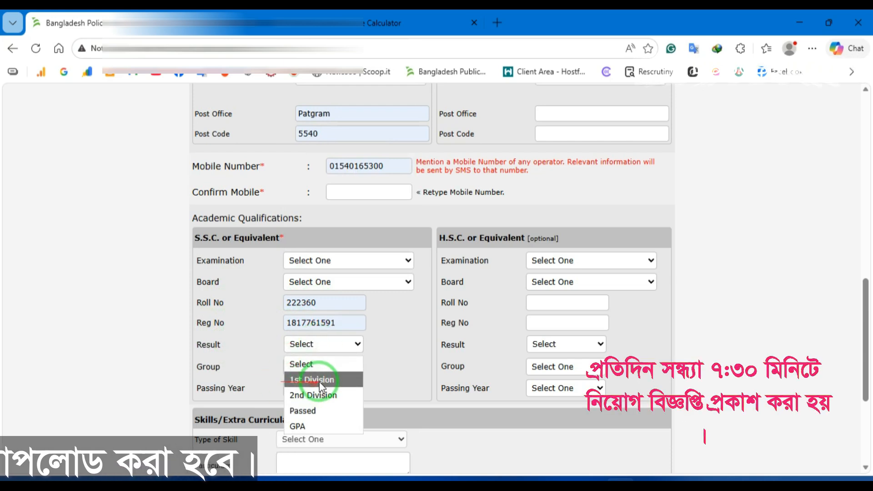
click(332, 411)
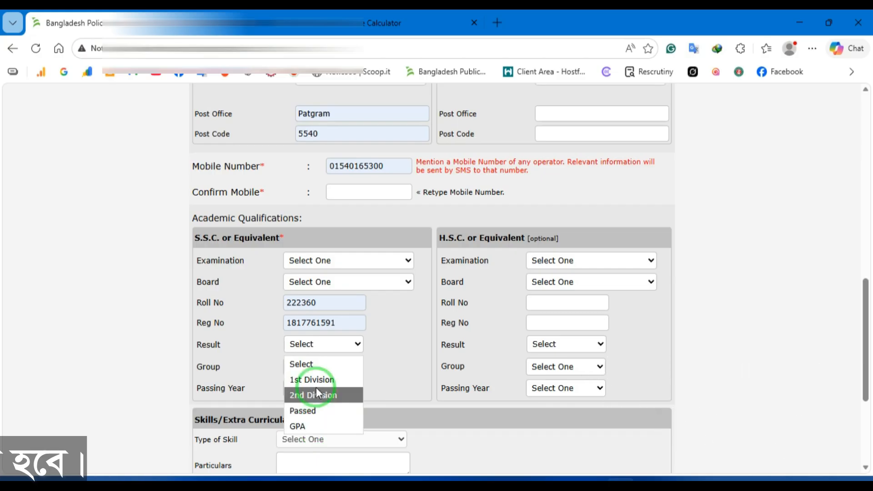
click(387, 365)
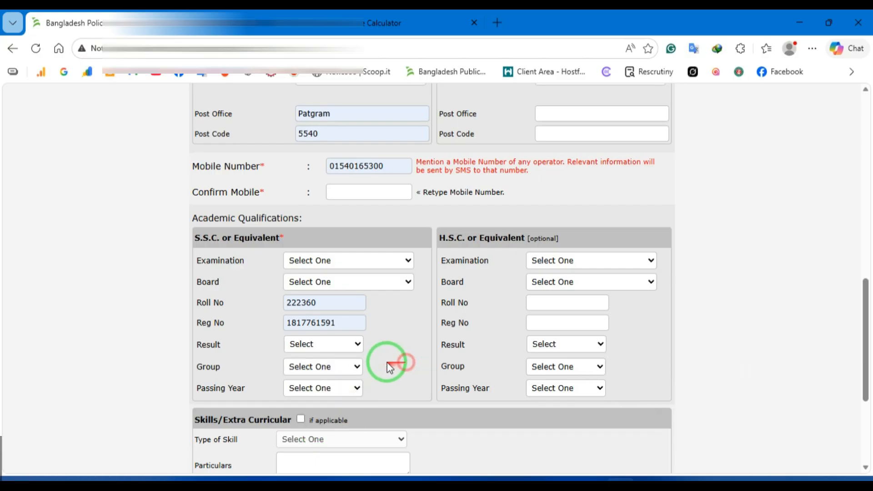
click(326, 342)
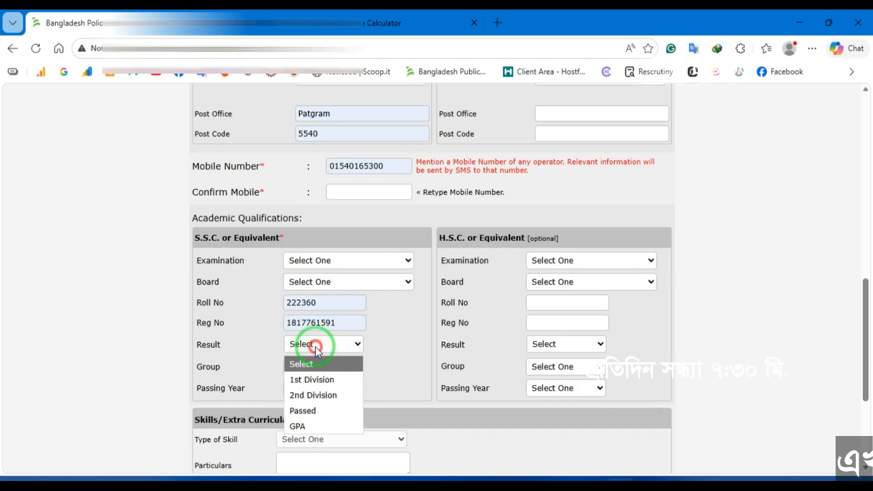
click(308, 427)
click(375, 345)
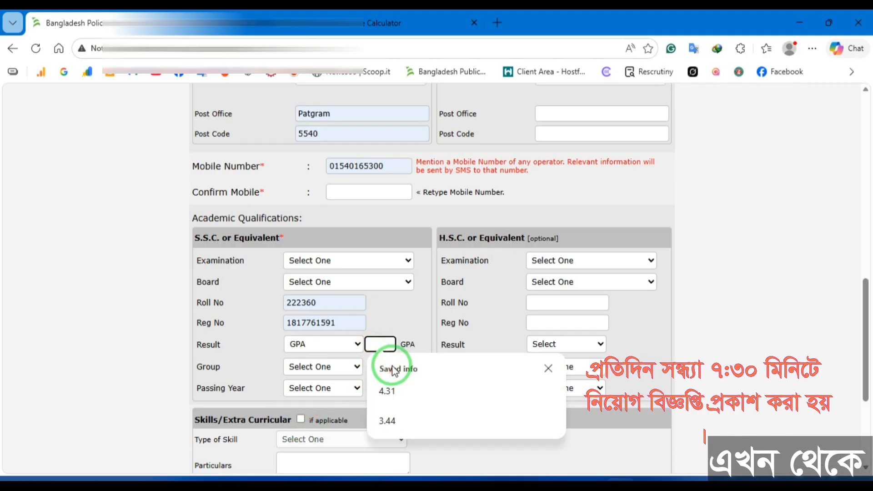
click(236, 379)
click(285, 369)
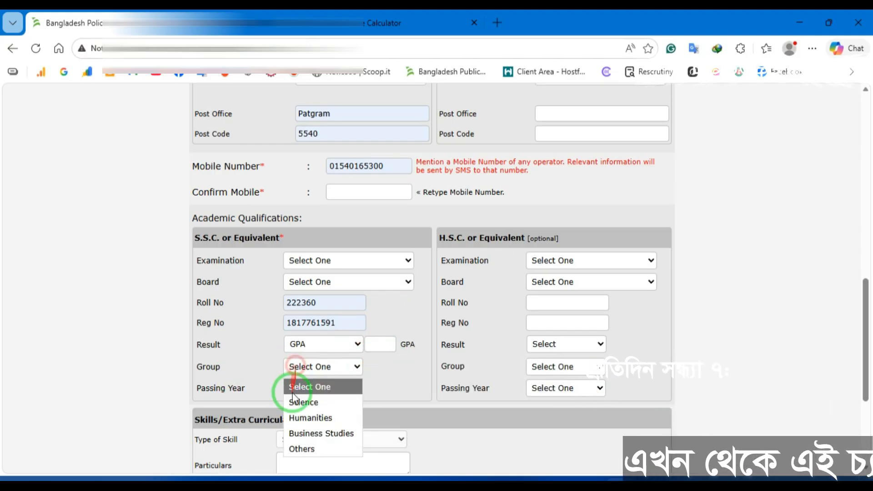
click(230, 395)
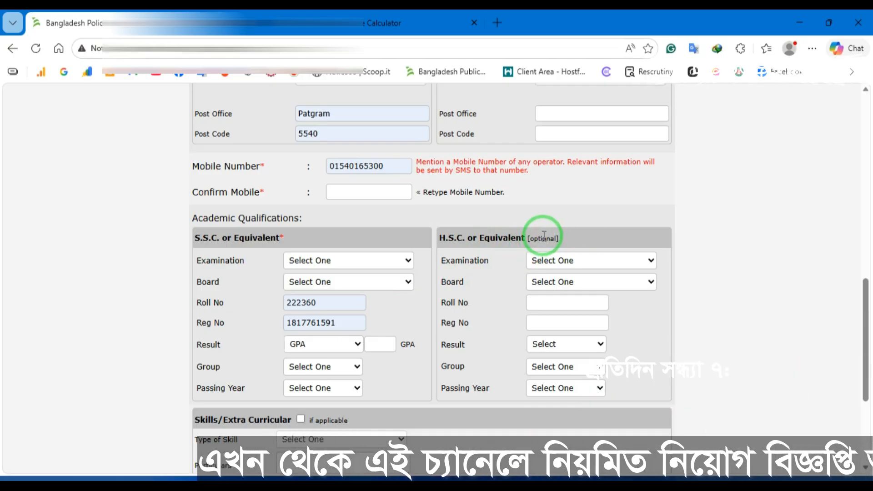
scroll(491, 288, down, 3)
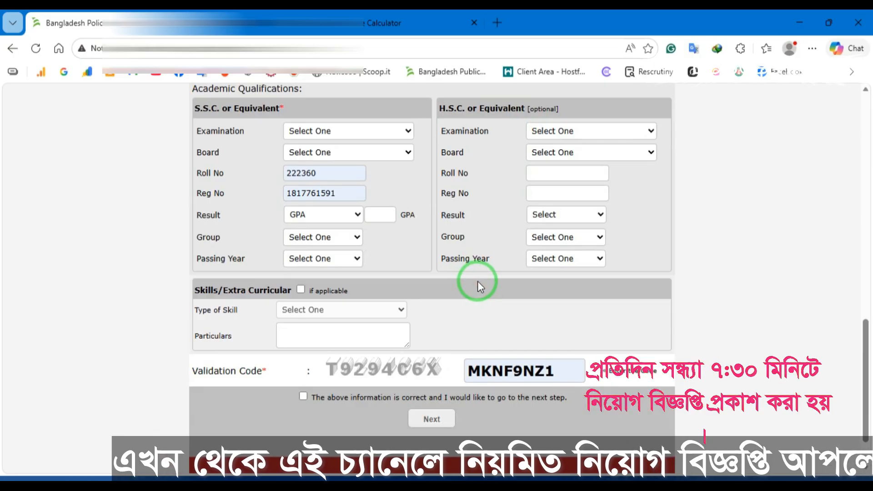
Step: Clear the validation code box and mark that skills apply, without choosing a skill type
click(565, 367)
key(ctrl+a)
key(BackSpace)
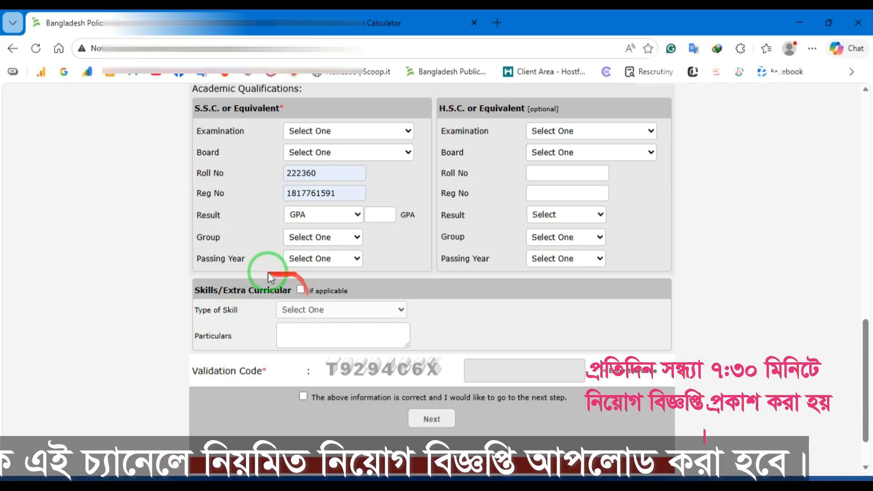
click(301, 290)
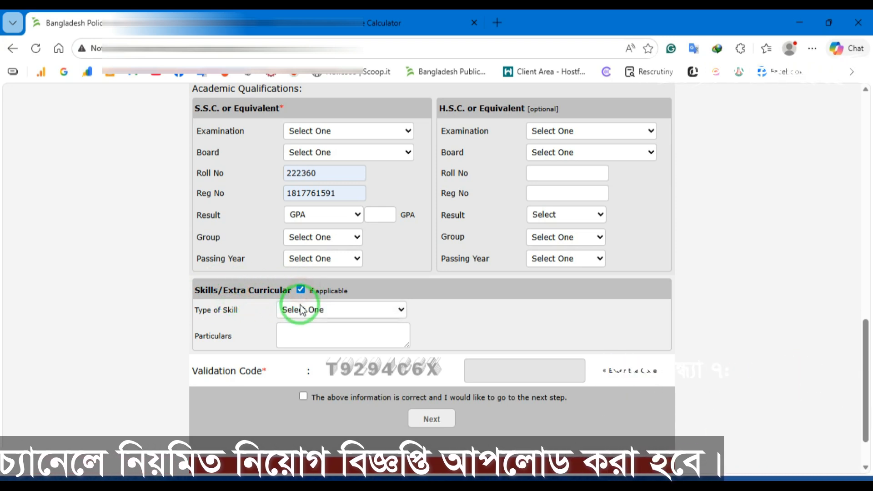
click(300, 310)
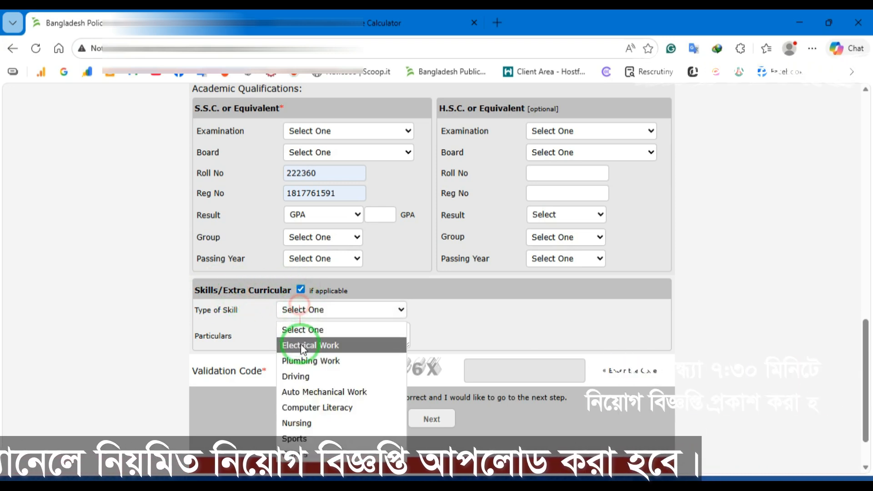
click(461, 312)
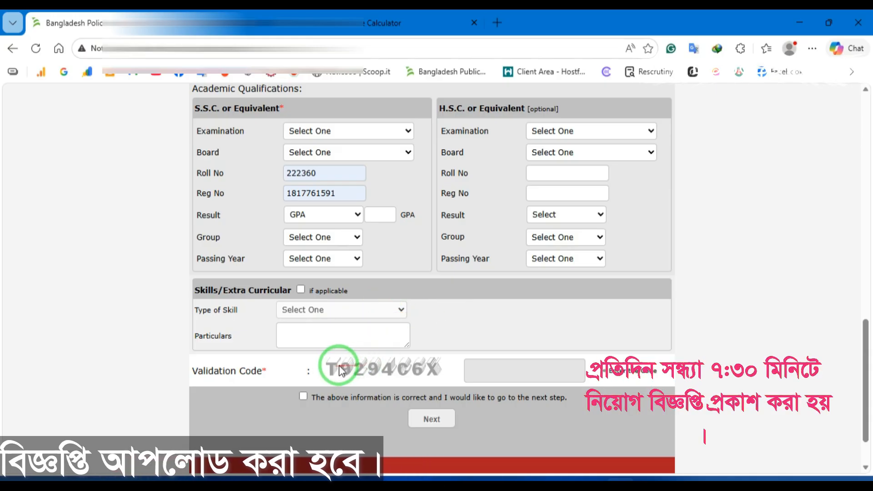
Step: Enter the displayed validation code
click(485, 368)
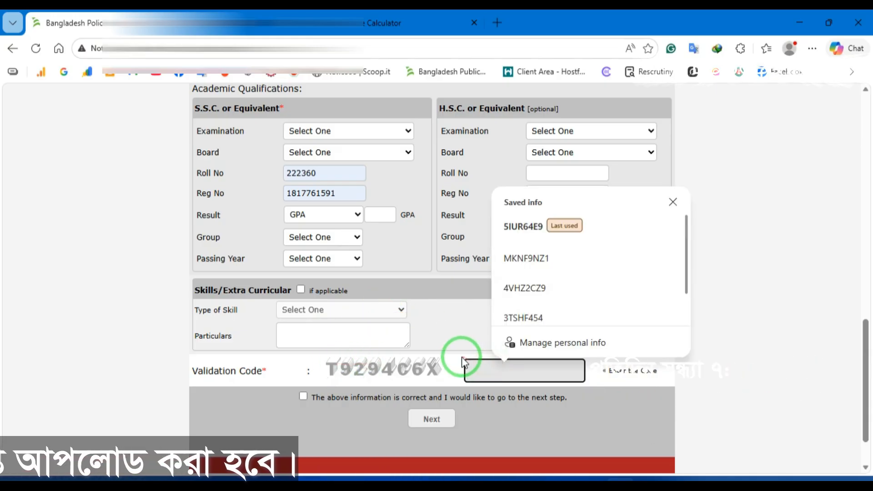
text(T9)
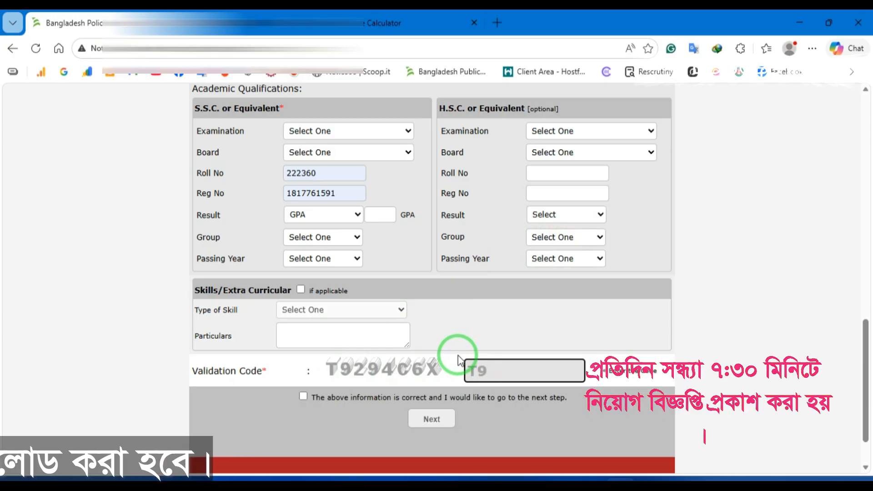
text(294)
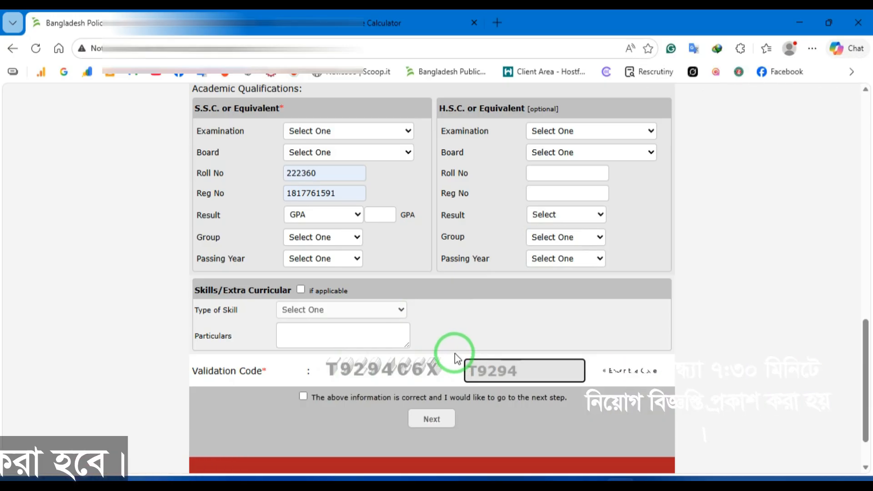
text(C)
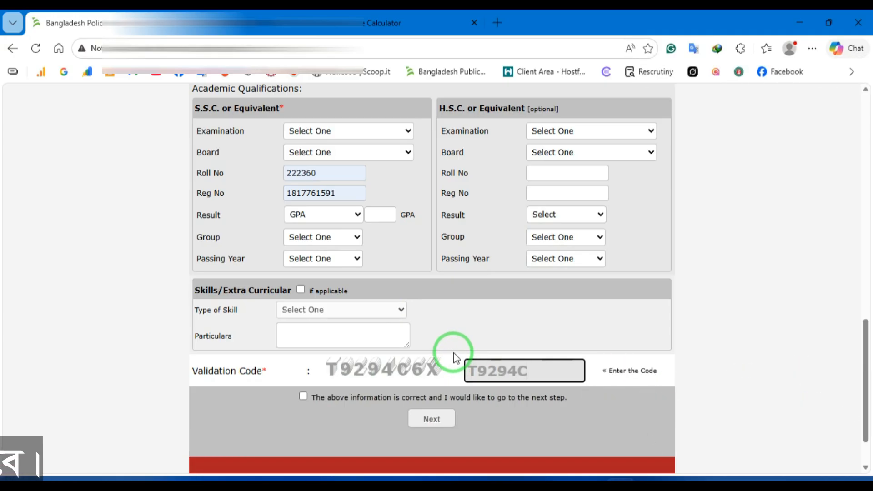
text(6X)
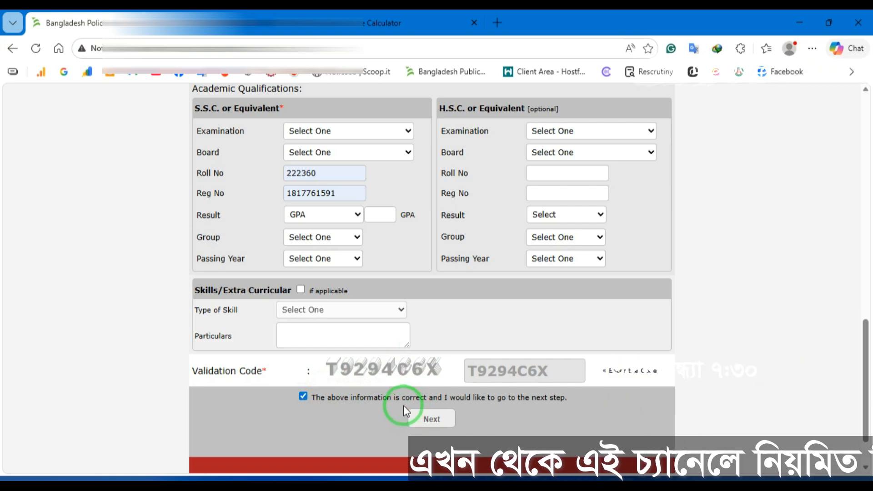
scroll(414, 295, up, 15)
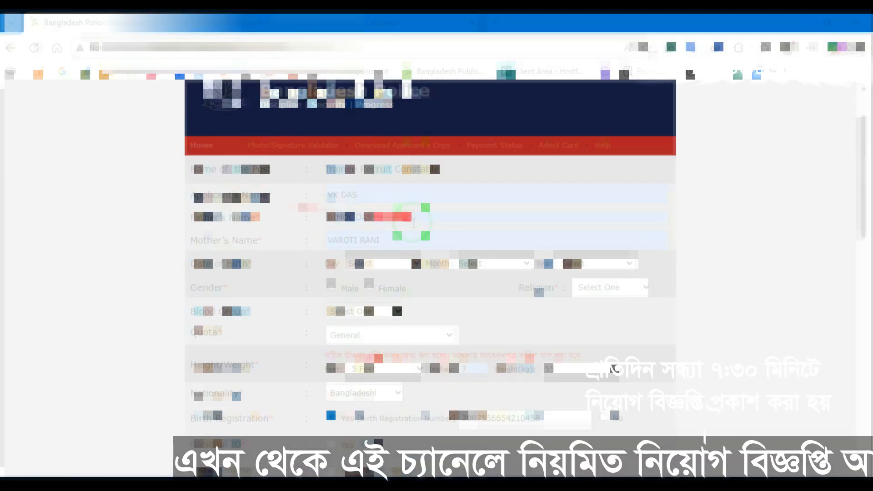
click(382, 263)
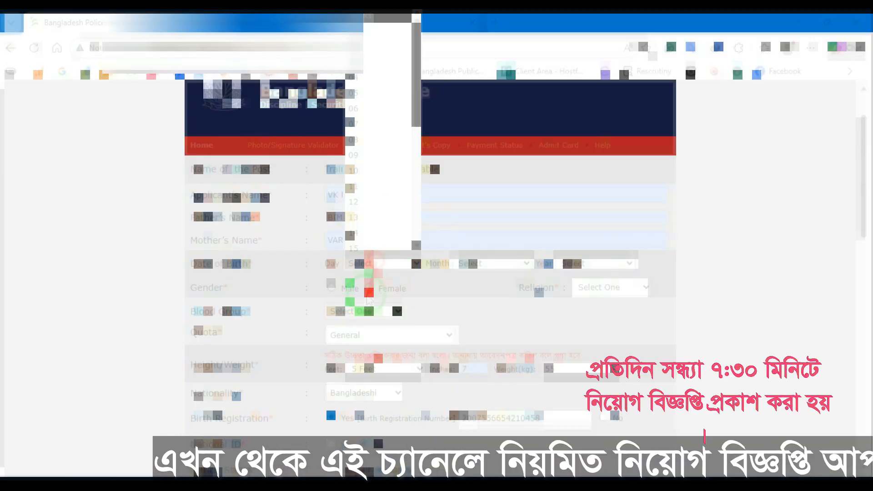
scroll(372, 206, down, 5)
click(359, 174)
click(494, 264)
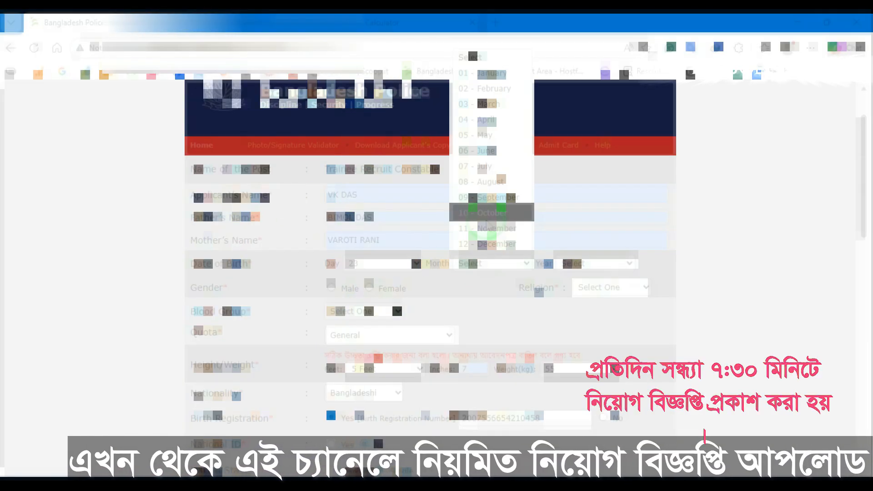
click(484, 211)
click(596, 264)
click(590, 169)
Step: Mark gender as Male, religion as Hinduism and blood group as A+
click(331, 284)
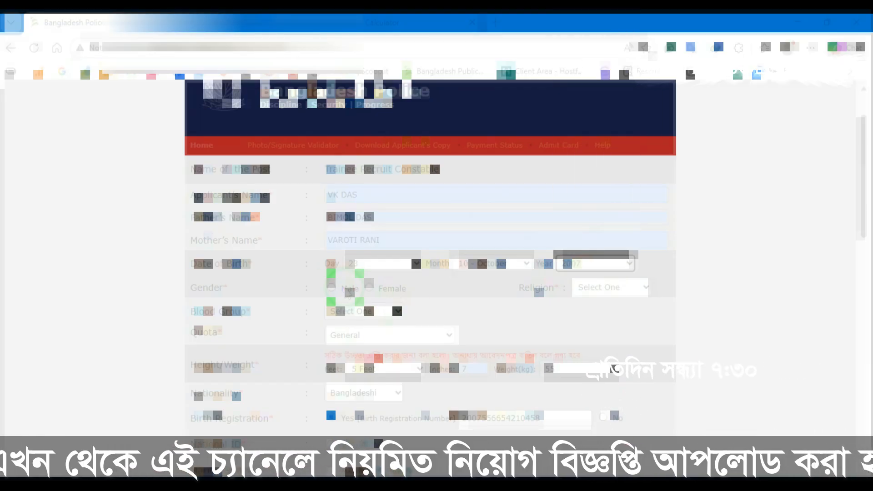
click(609, 288)
click(596, 340)
scroll(405, 230, down, 3)
click(364, 182)
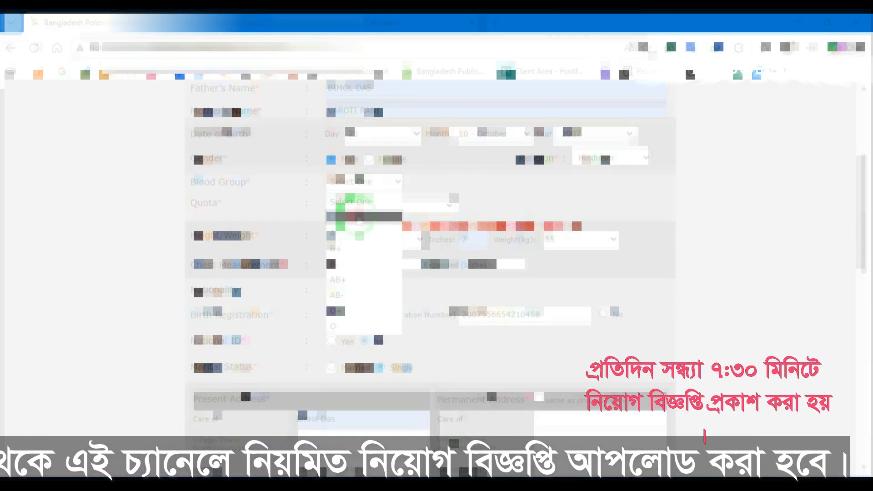
click(354, 202)
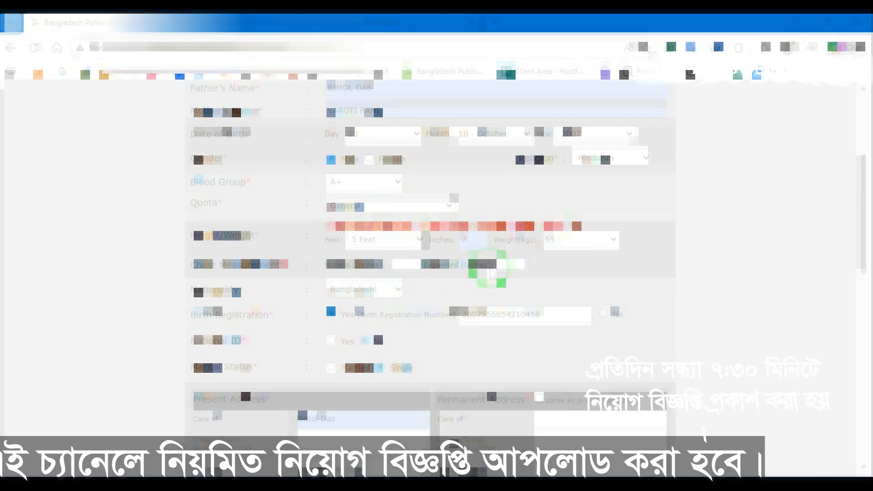
Step: Keep the birth year as 2007 and set the expanded chest measurement to 34 inches
click(623, 135)
click(623, 136)
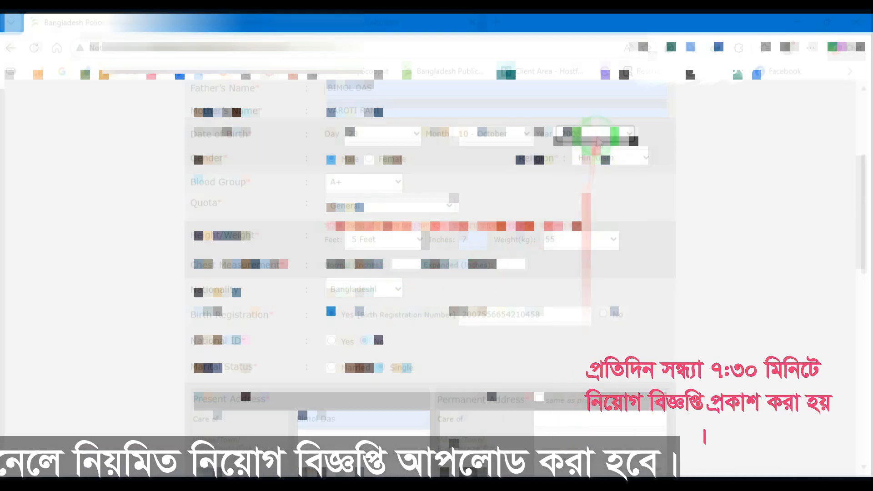
click(444, 273)
click(419, 311)
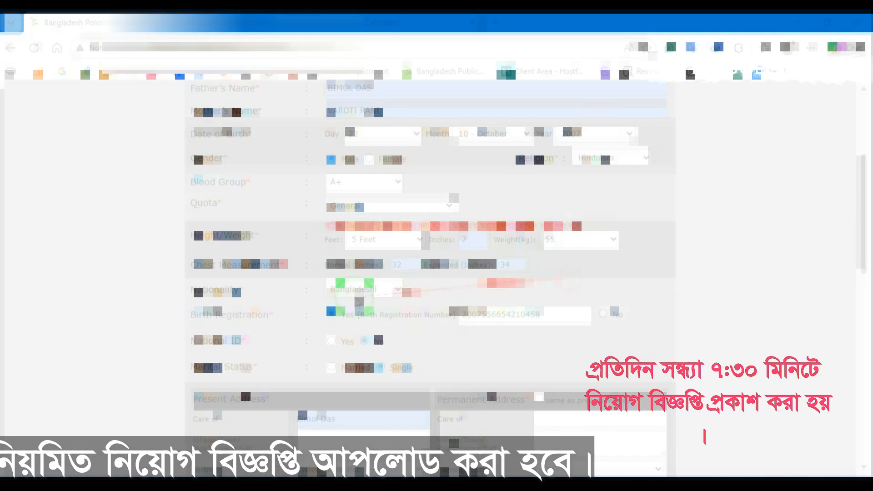
scroll(449, 336, down, 6)
click(322, 263)
Step: Fill the present address district and thana/upazila, and make the permanent address the same
click(322, 189)
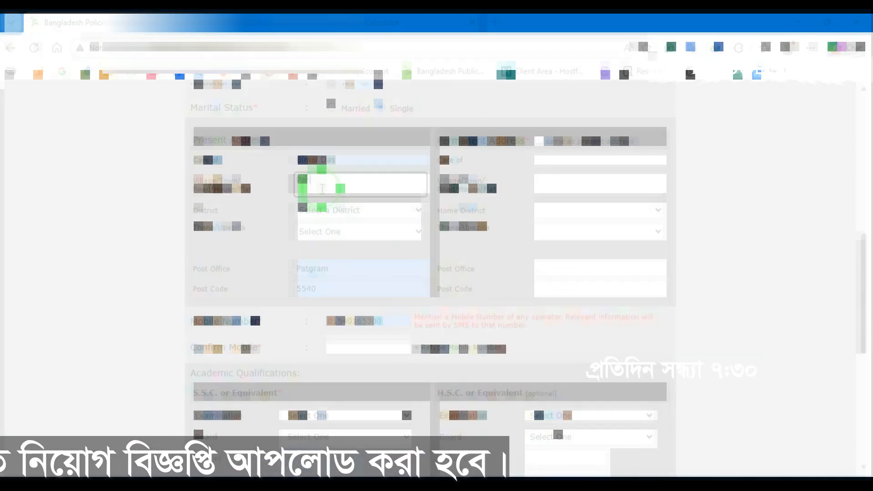
click(352, 212)
scroll(326, 282, down, 6)
click(323, 288)
click(355, 233)
click(347, 325)
click(538, 141)
Step: Fill Confirm Mobile with the saved number and set the examination to S.S.C, board Dinajpur
click(346, 348)
click(382, 314)
scroll(383, 315, down, 3)
click(345, 286)
click(304, 313)
click(345, 307)
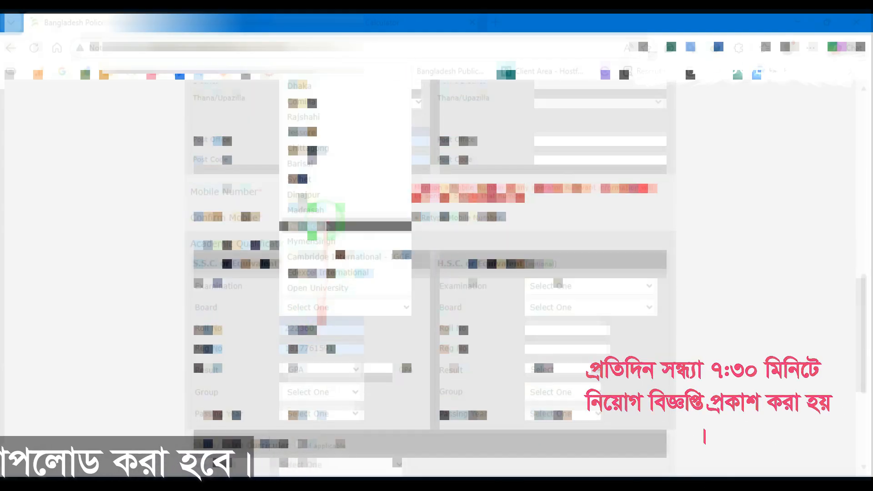
click(340, 272)
Step: With the form beside the certificate, enter the SSC roll and registration numbers
key(super+Left)
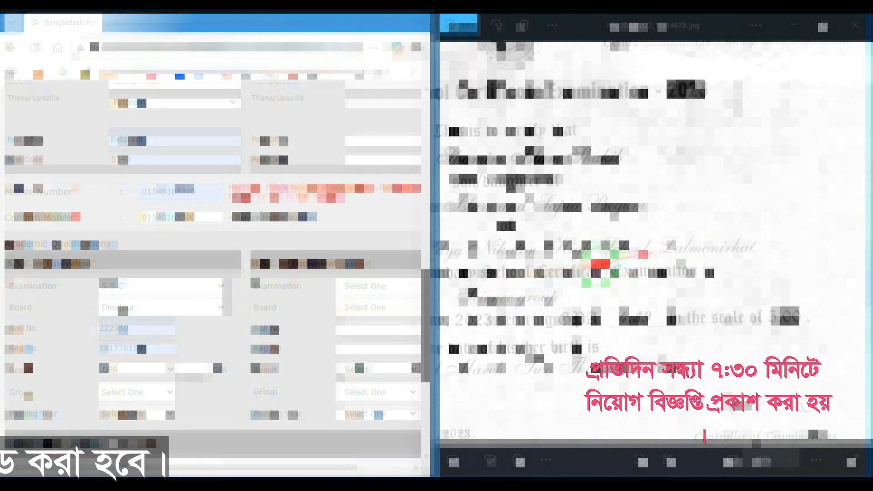
double_click(136, 328)
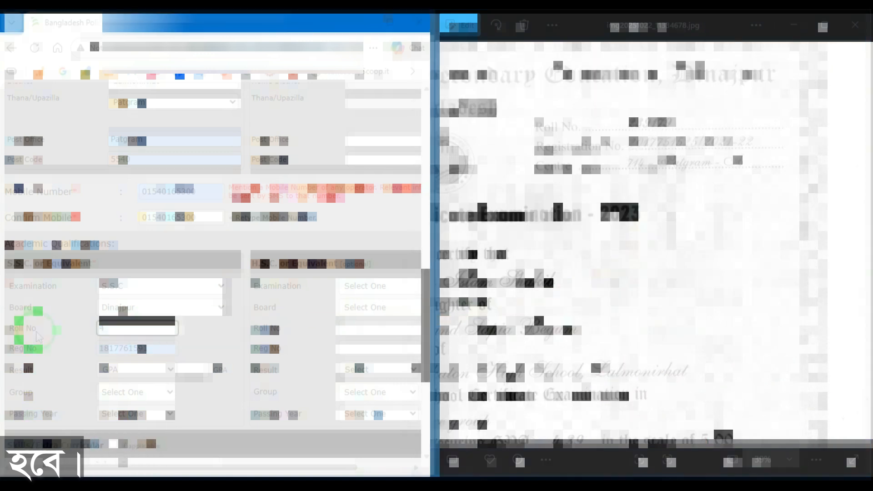
key(Tab)
text(1)
key(BackSpace)
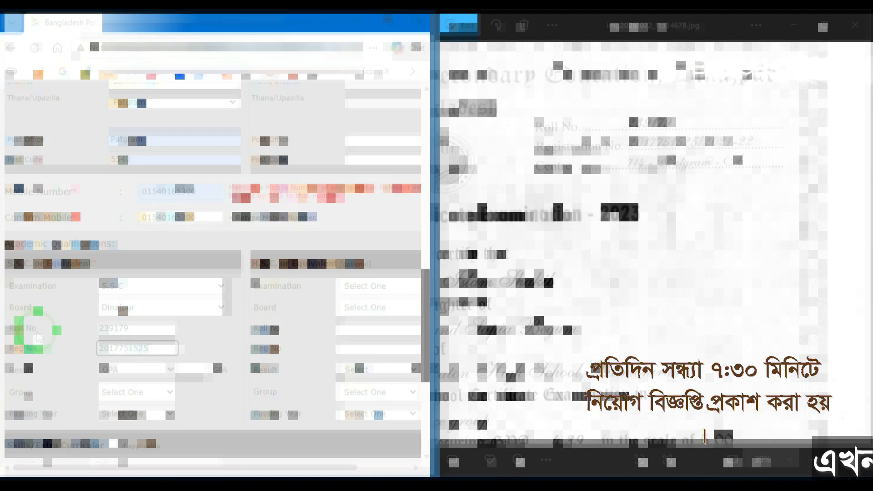
Step: Enter SSC GPA 4.39, group Science and passing year 2023
drag(495, 341, 648, 202)
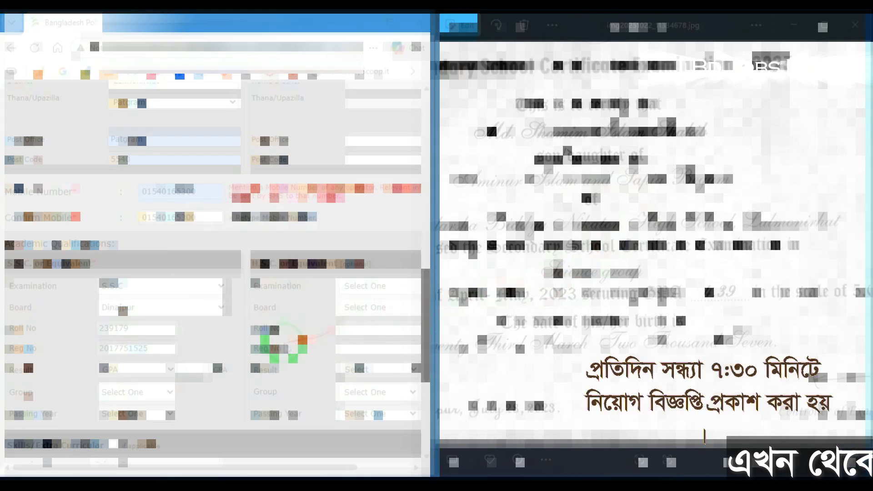
click(189, 372)
text(3.4)
key(BackSpace)
key(BackSpace)
key(BackSpace)
text(4.39)
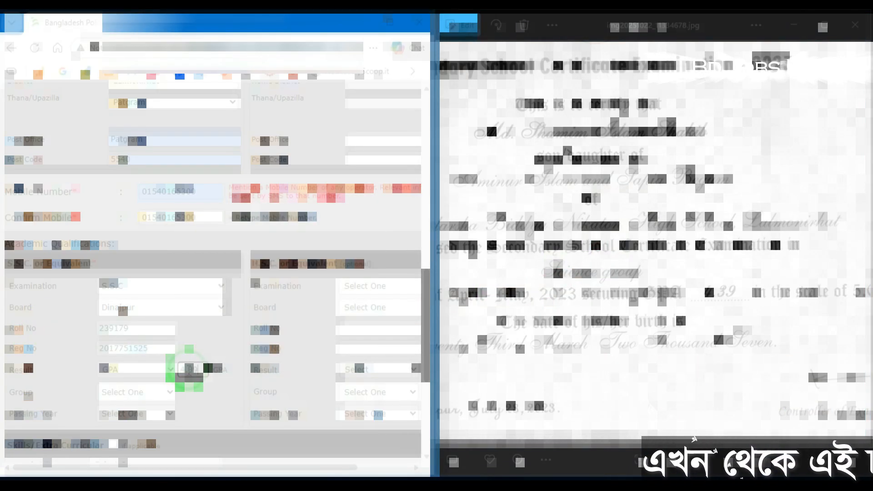
click(137, 392)
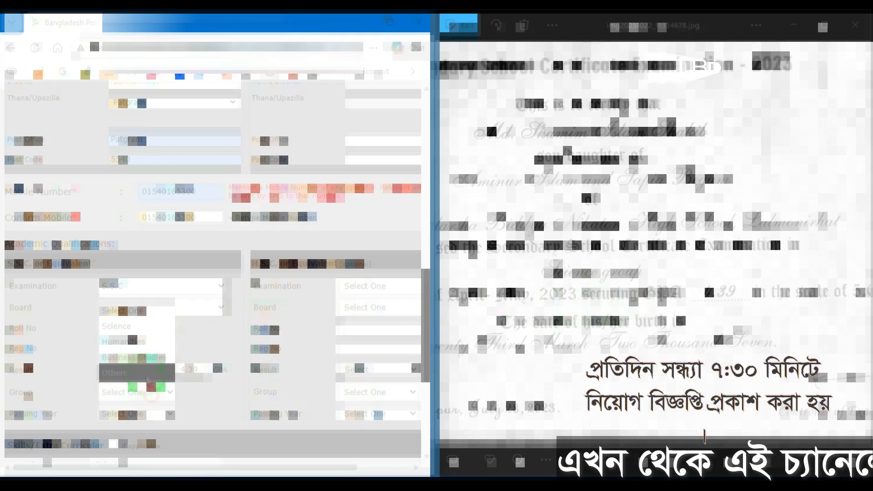
click(139, 326)
click(133, 413)
scroll(127, 253, down, 3)
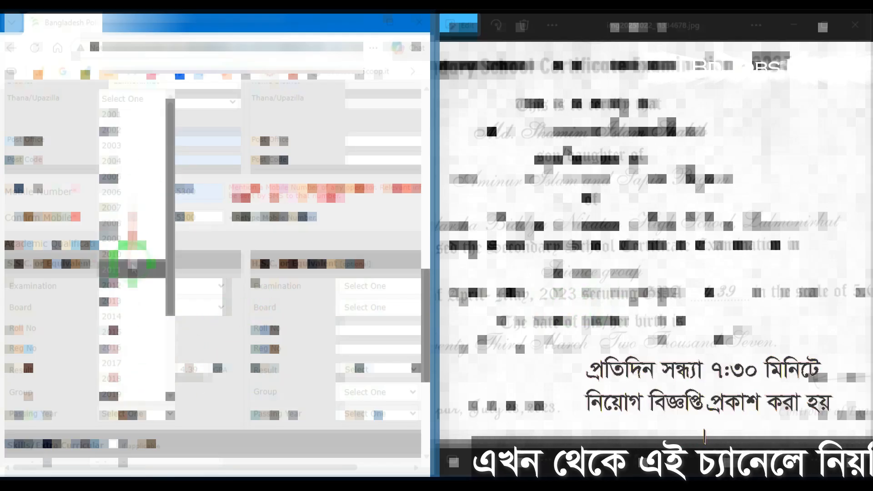
click(136, 356)
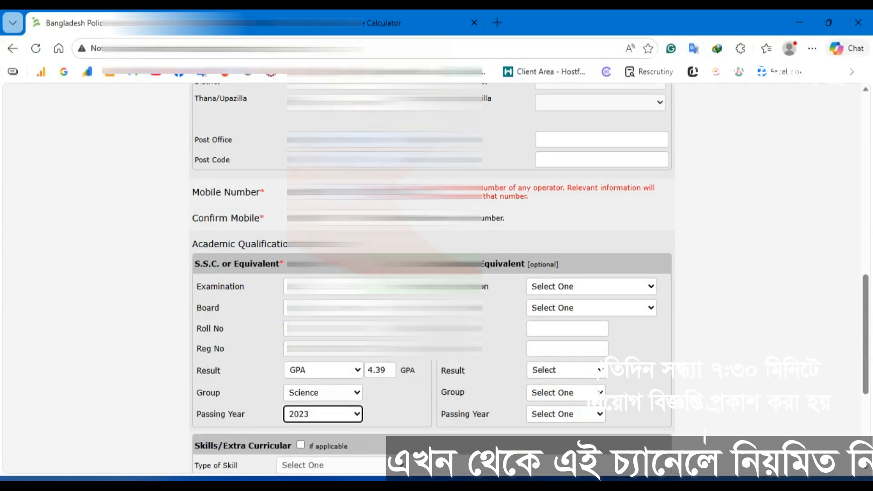
scroll(487, 279, down, 5)
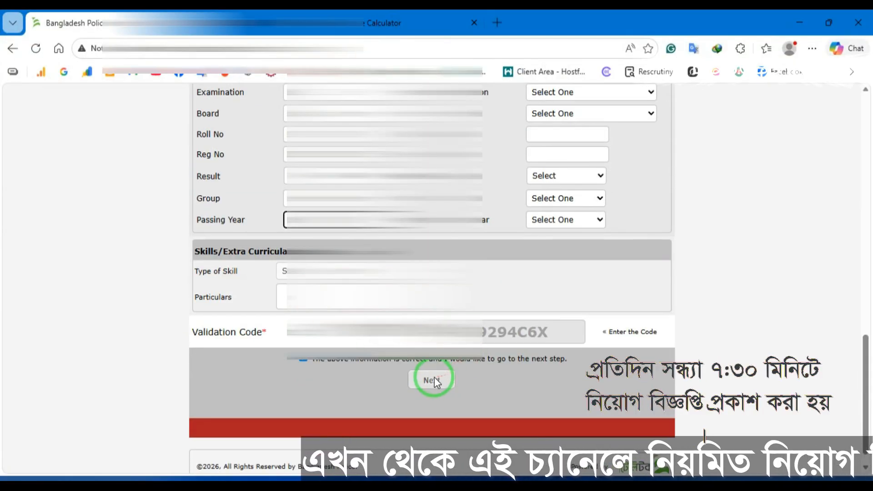
click(433, 380)
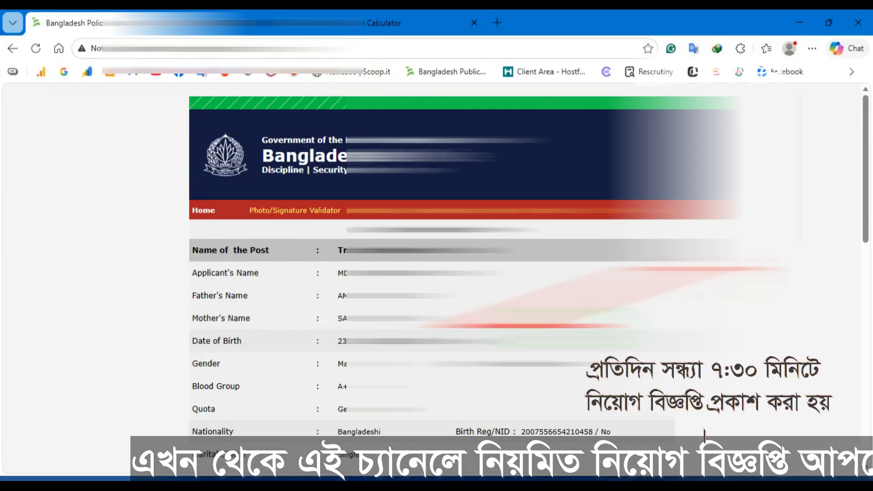
scroll(704, 436, down, 2)
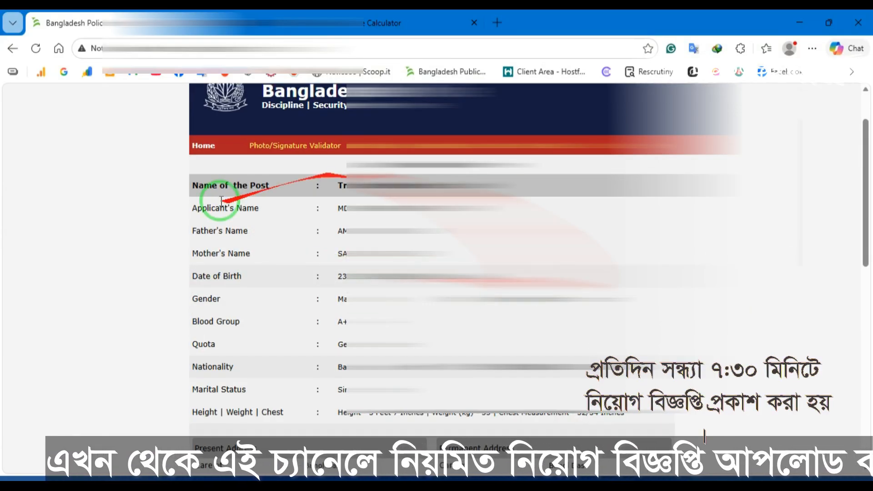
scroll(705, 437, down, 1)
scroll(436, 259, down, 2)
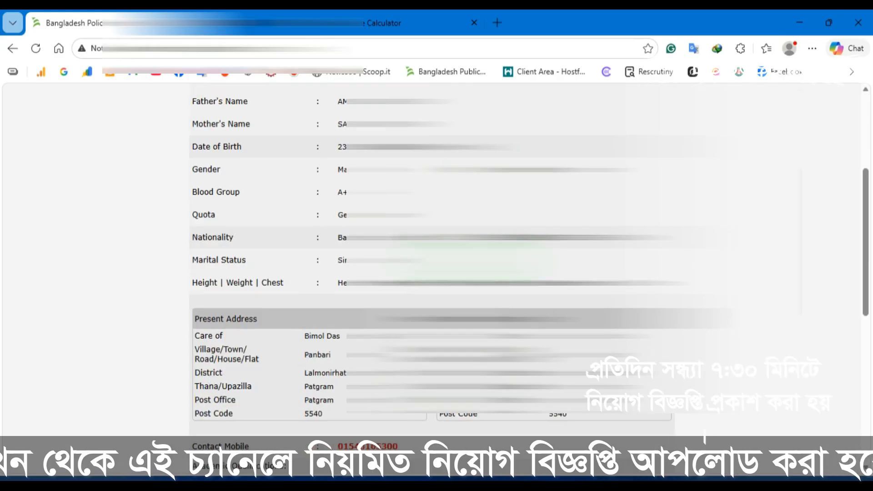
scroll(704, 436, down, 5)
scroll(704, 437, up, 3)
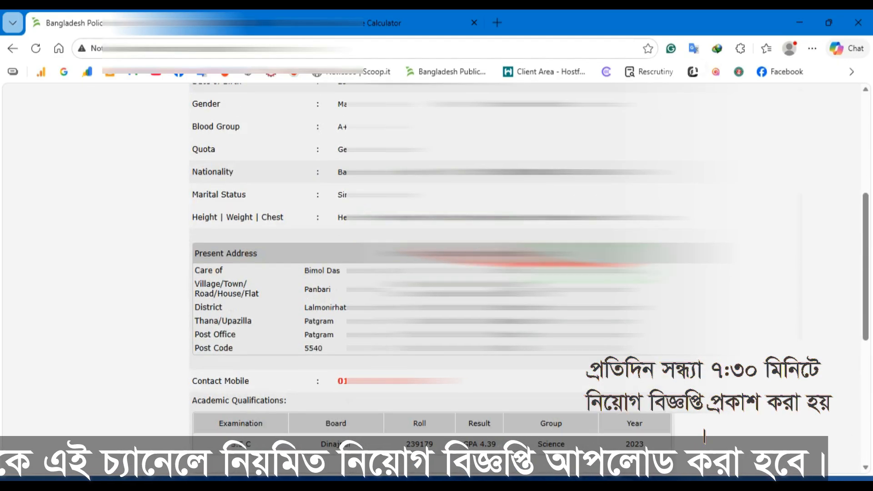
scroll(704, 436, up, 5)
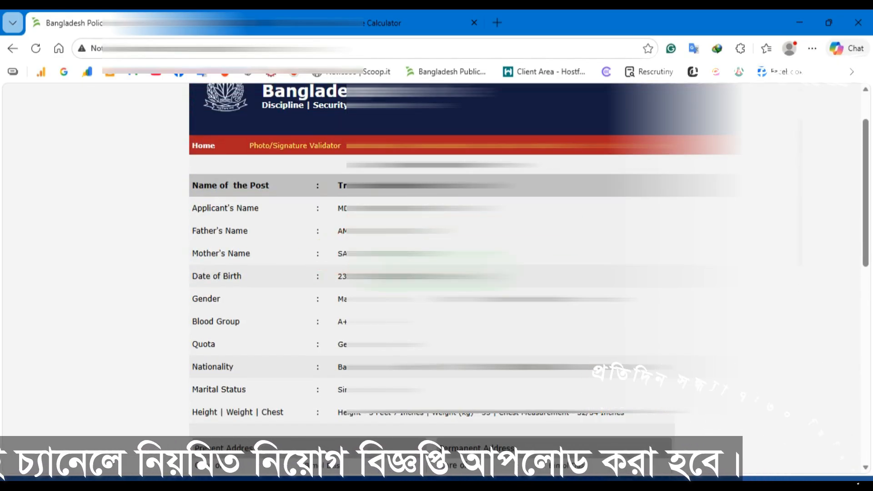
scroll(424, 293, down, 10)
click(424, 294)
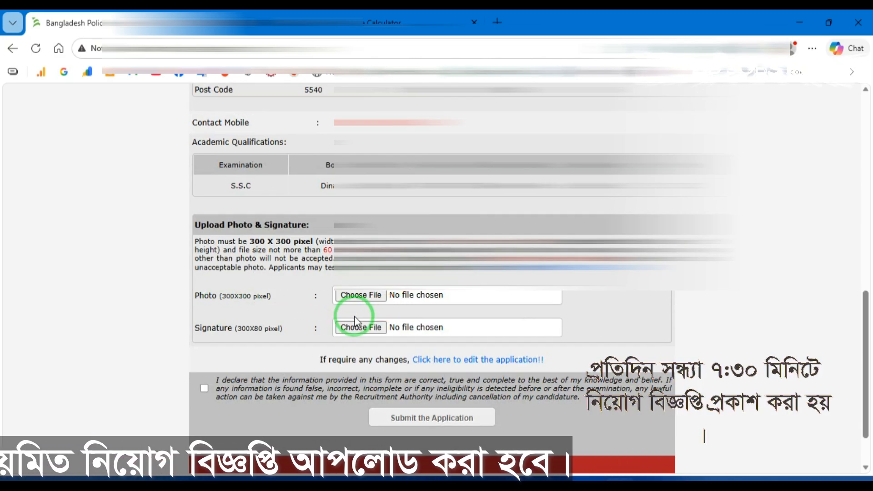
Step: Attach Photo.jpg and Singnature.jpg, accept the declaration, and submit the application
click(373, 300)
click(234, 208)
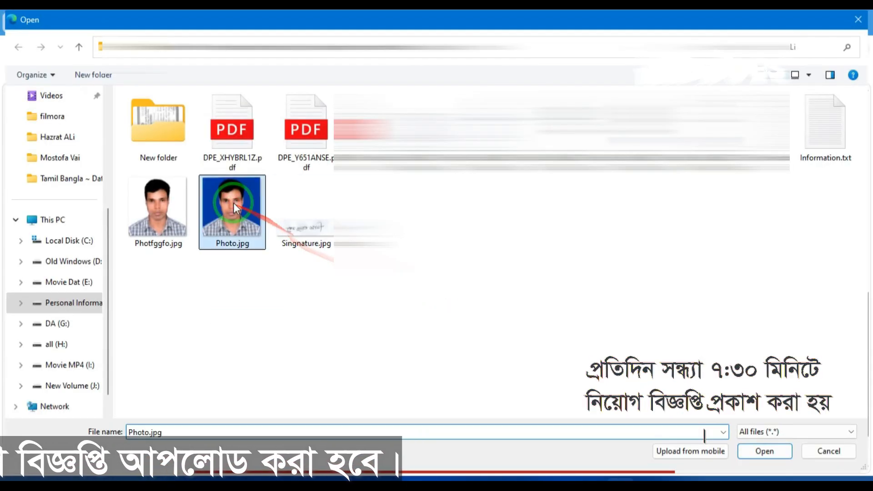
double_click(235, 208)
click(358, 325)
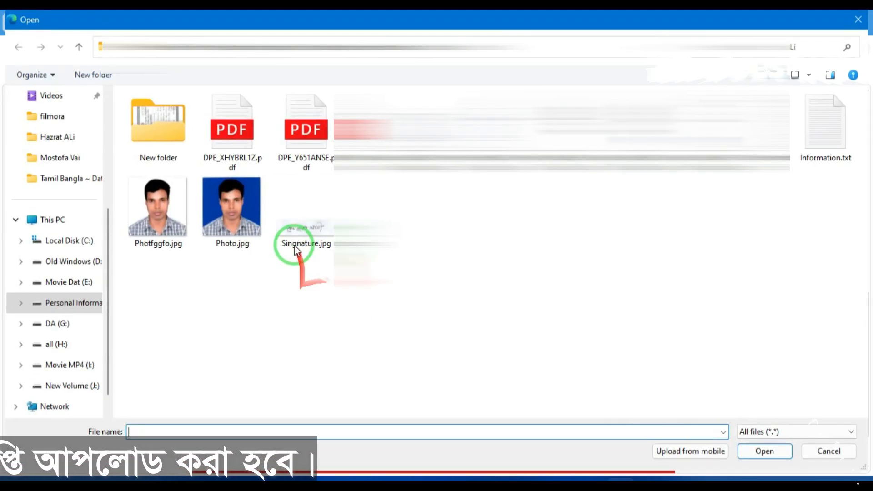
double_click(295, 237)
click(204, 388)
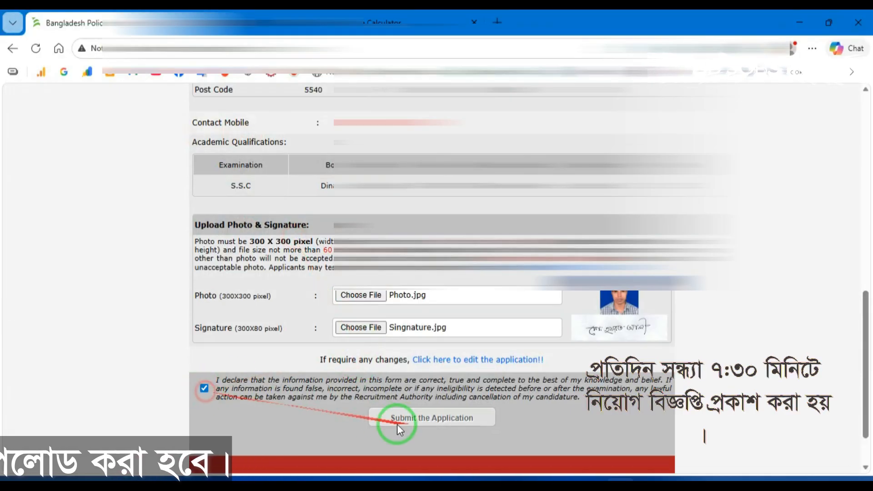
click(410, 421)
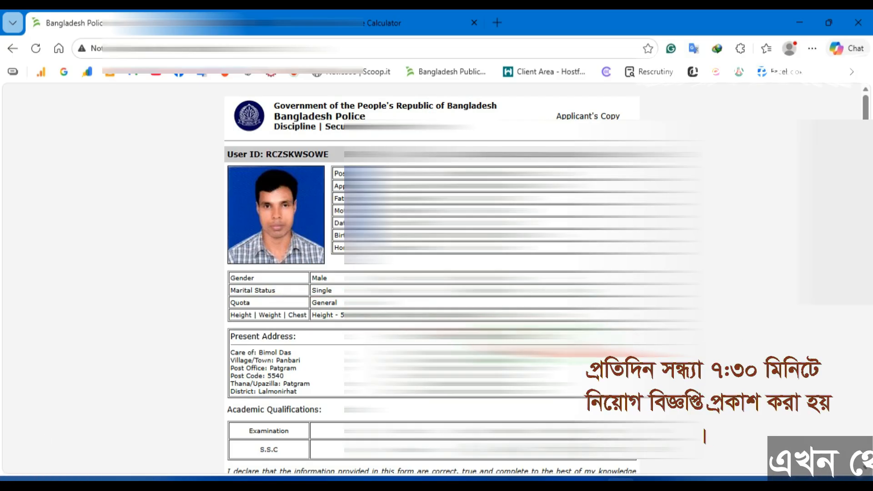
Step: Use the footer's Download this page link to open the Applicant's Copy as a PDF
scroll(436, 278, down, 6)
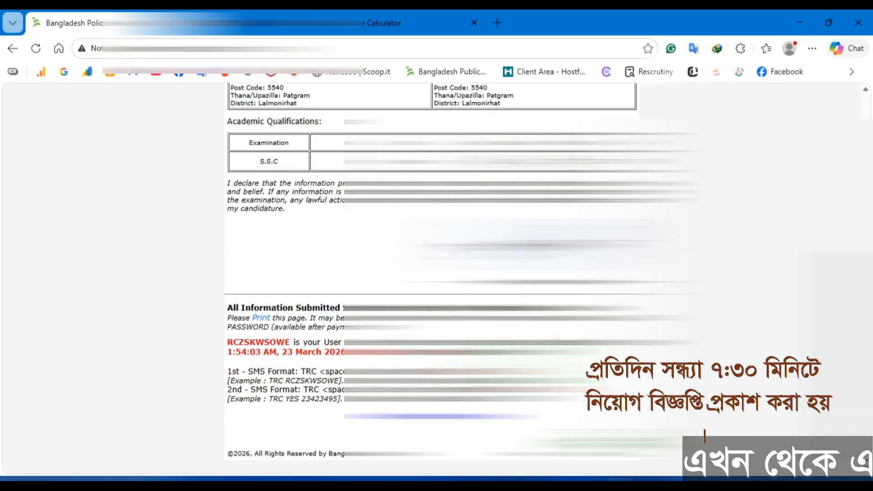
scroll(436, 278, up, 6)
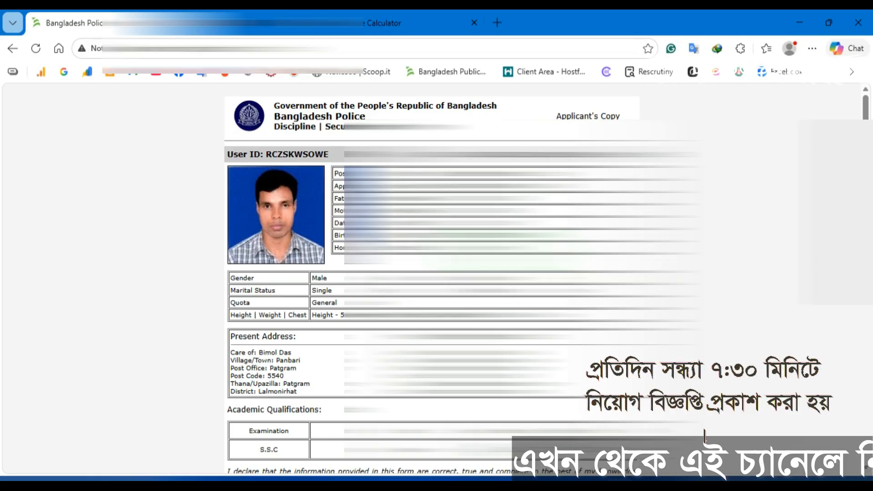
scroll(403, 423, down, 6)
click(403, 420)
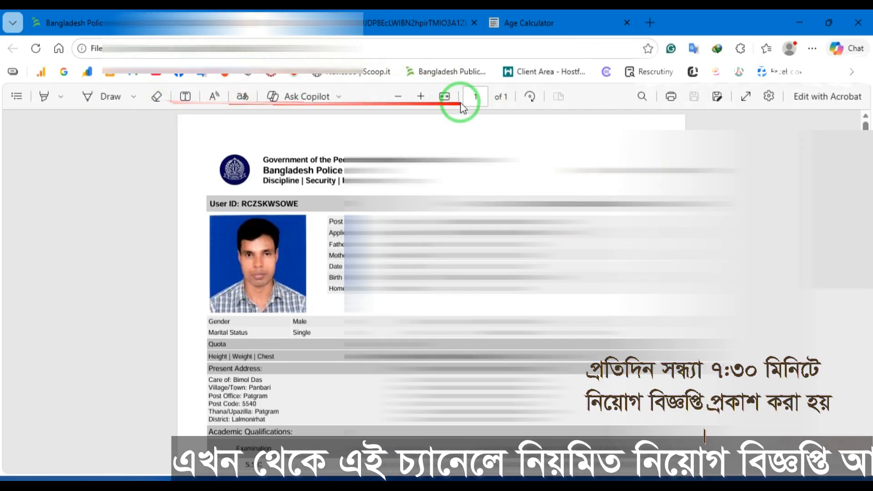
Step: Zoom the PDF in twice and scroll down to the User ID and SMS payment instructions
click(419, 97)
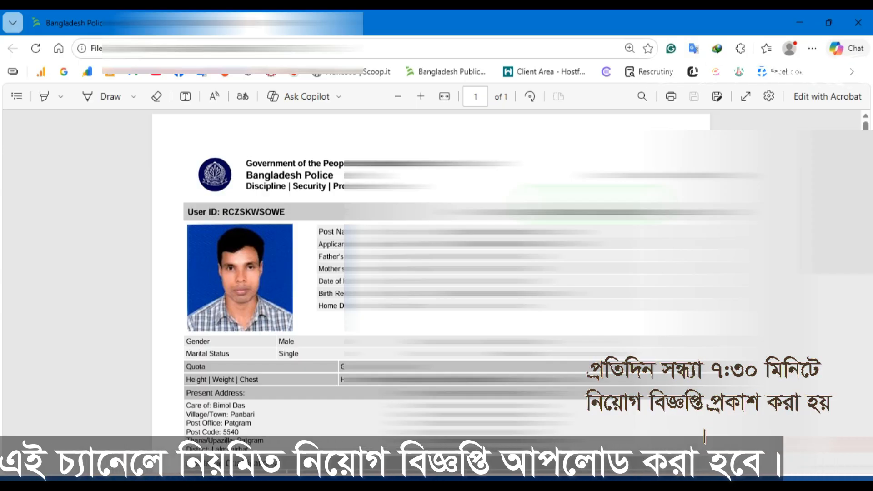
scroll(431, 272, down, 5)
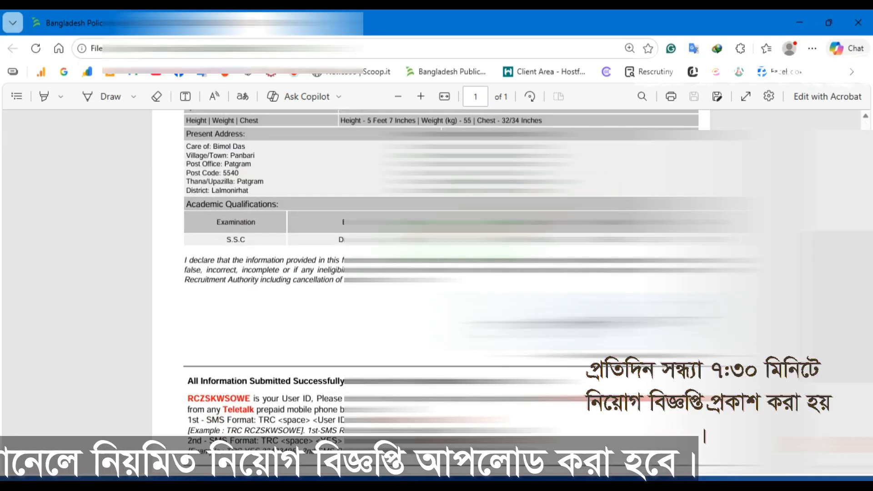
scroll(431, 272, down, 3)
click(421, 97)
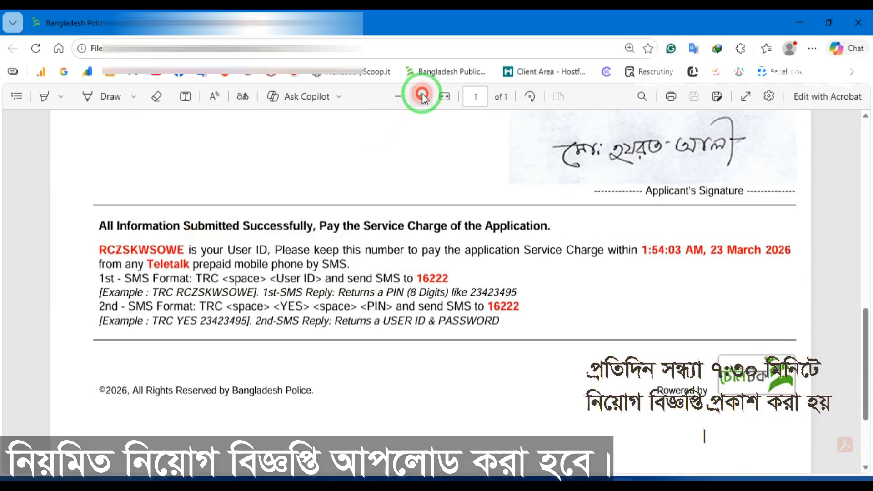
mouse_move(167, 273)
mouse_down()
mouse_move(62, 273)
mouse_move(152, 273)
mouse_up()
click(64, 272)
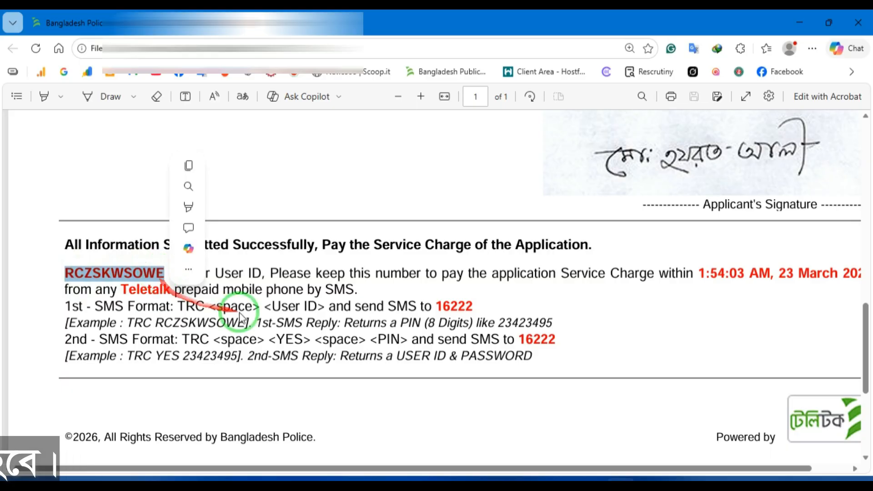
click(245, 312)
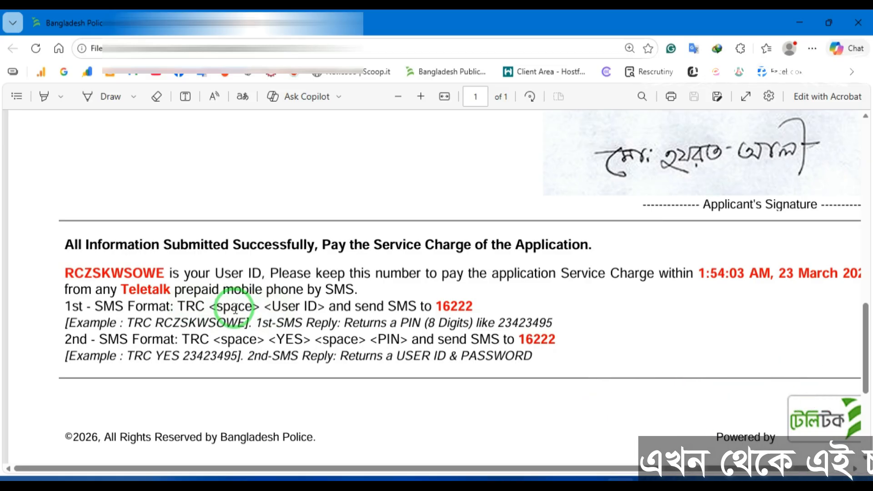
drag(210, 309, 179, 308)
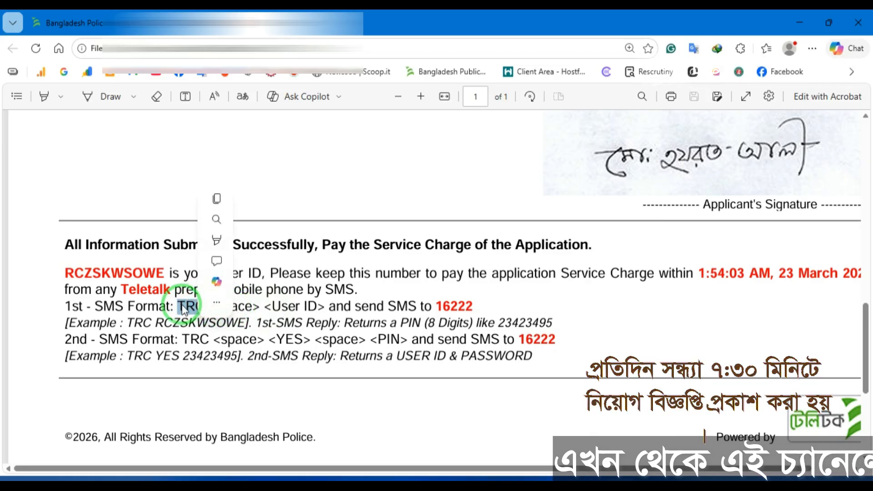
click(236, 310)
drag(325, 305, 269, 304)
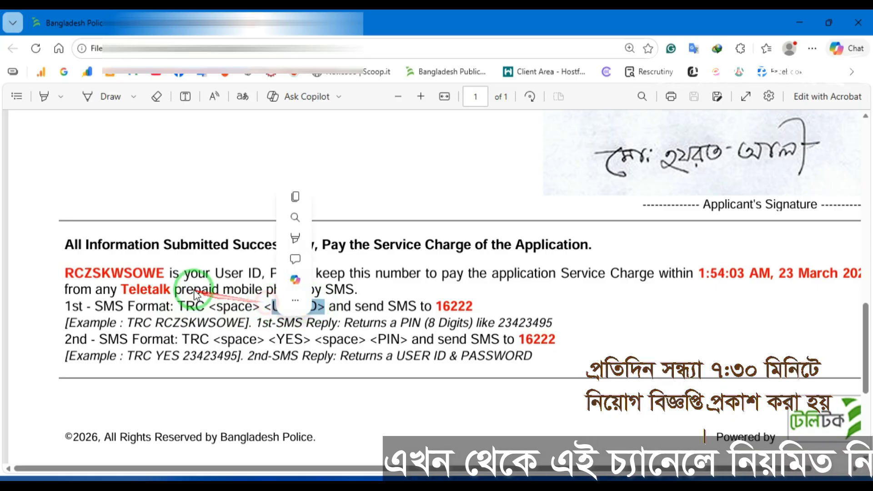
drag(165, 273, 72, 272)
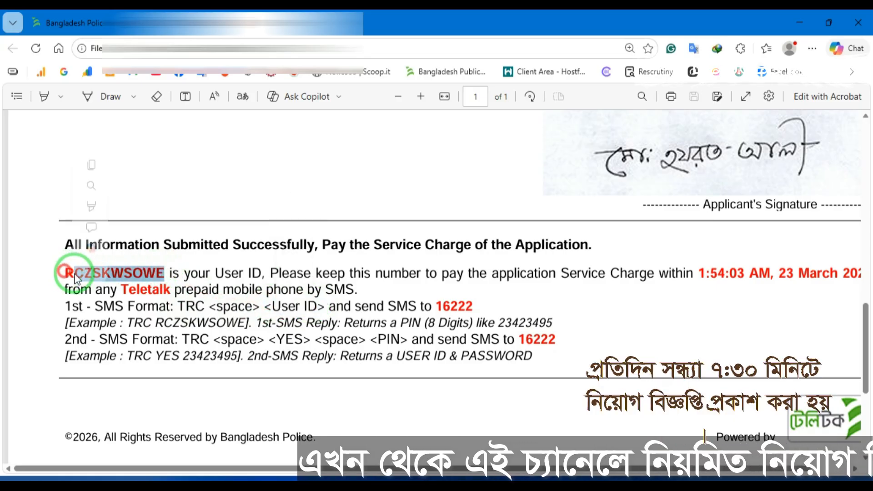
drag(431, 305, 466, 306)
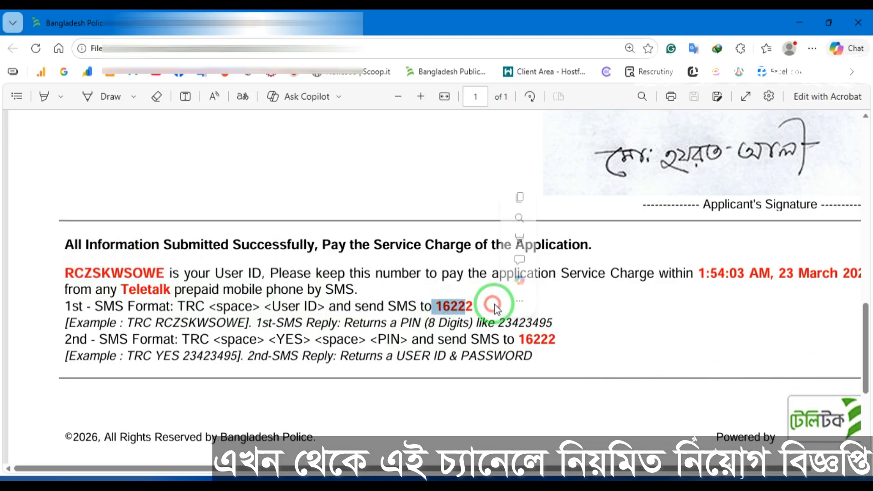
click(590, 338)
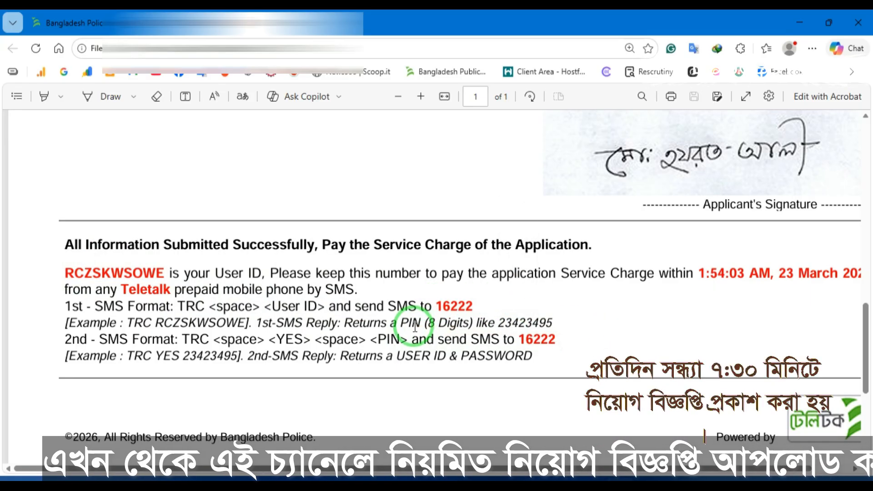
drag(552, 322, 60, 320)
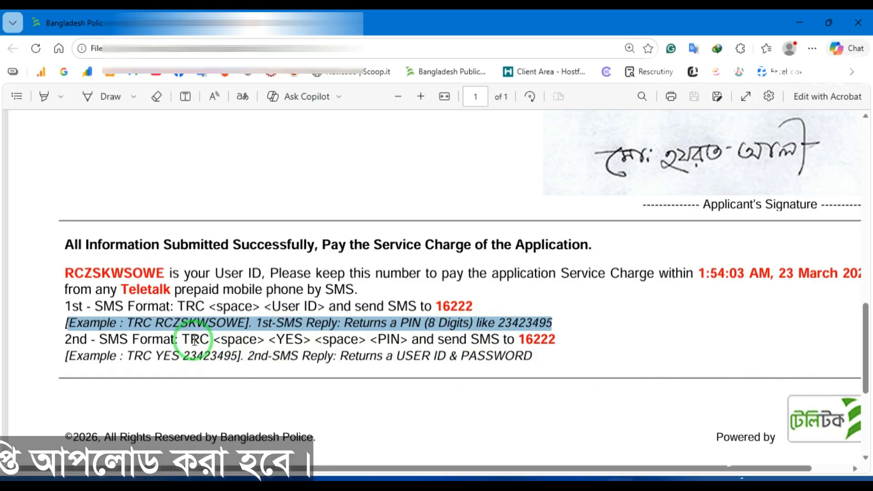
click(214, 342)
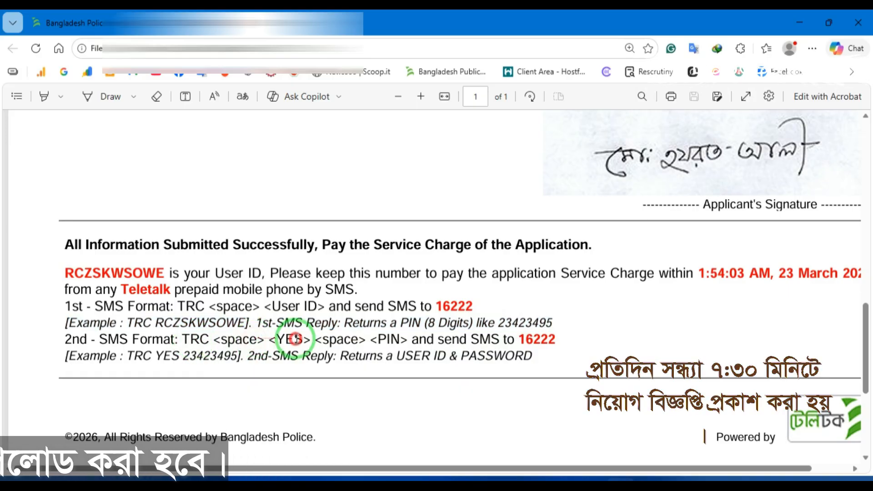
drag(370, 338, 397, 339)
click(382, 339)
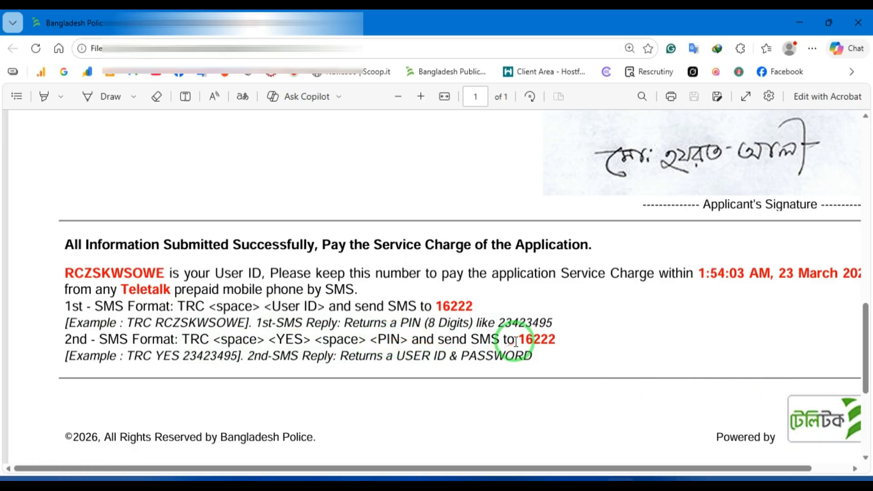
drag(520, 340, 563, 344)
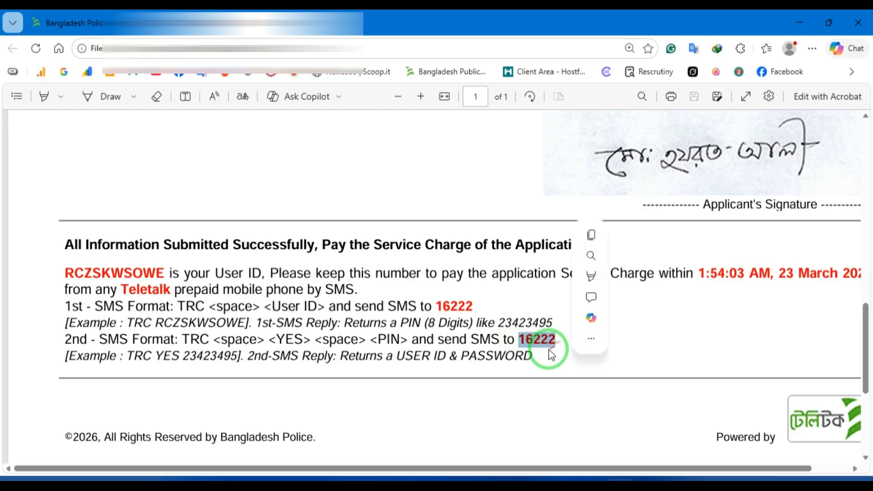
click(548, 354)
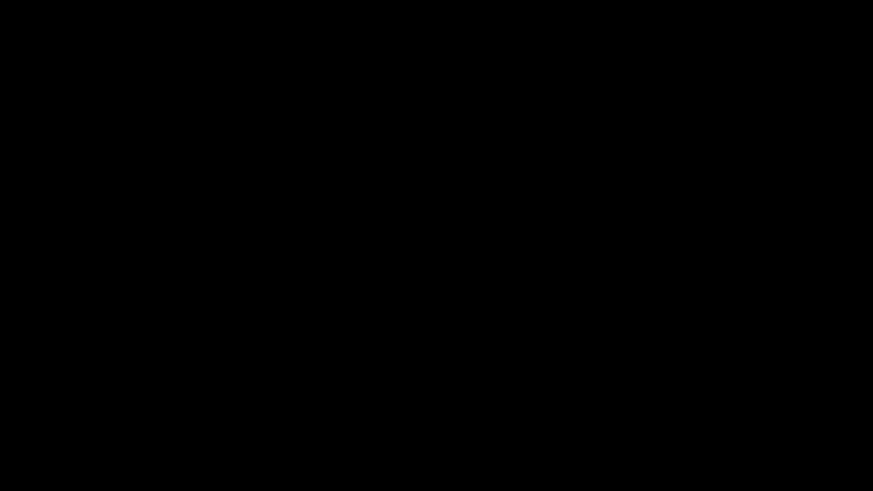